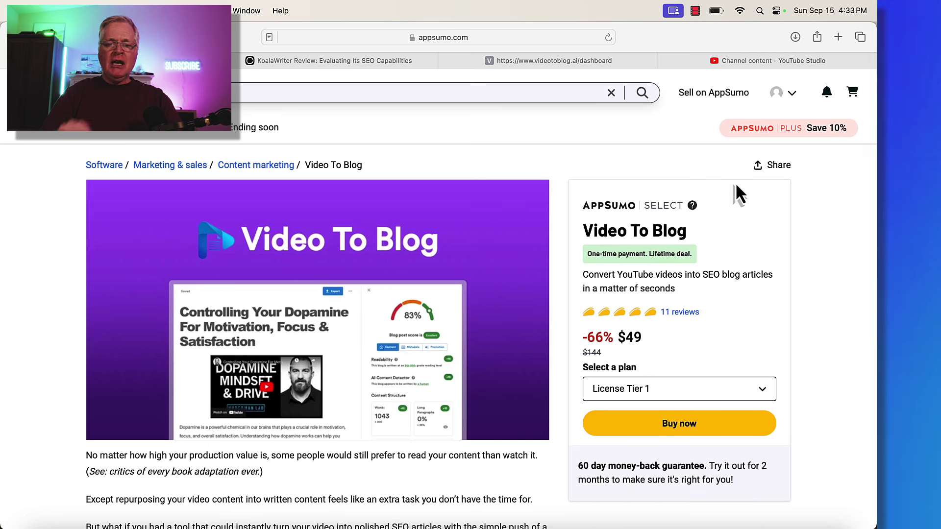
Scroll the AppSumo deal page down to the three License Tier cards ($49, $99, $199).
scroll(736, 186, "down", 5)
scroll(735, 182, "down", 20)
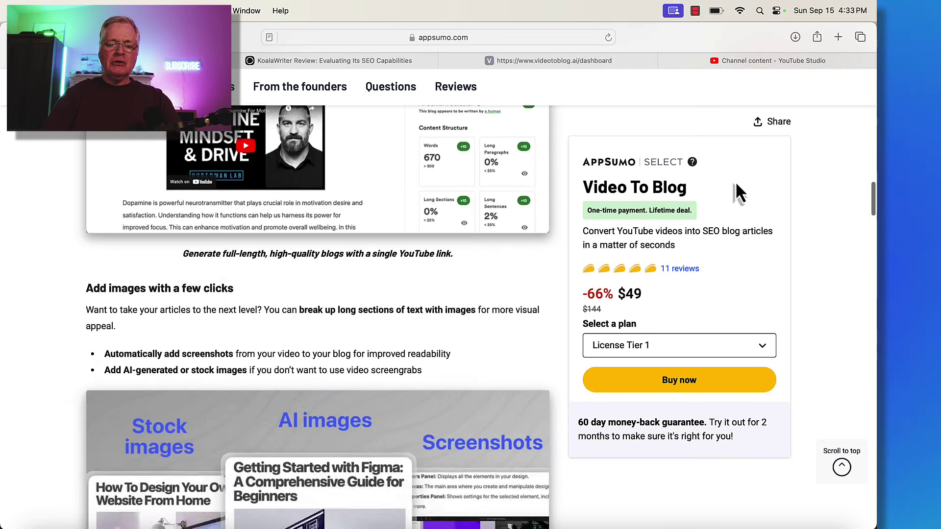
scroll(735, 186, "down", 20)
scroll(735, 186, "down", 10)
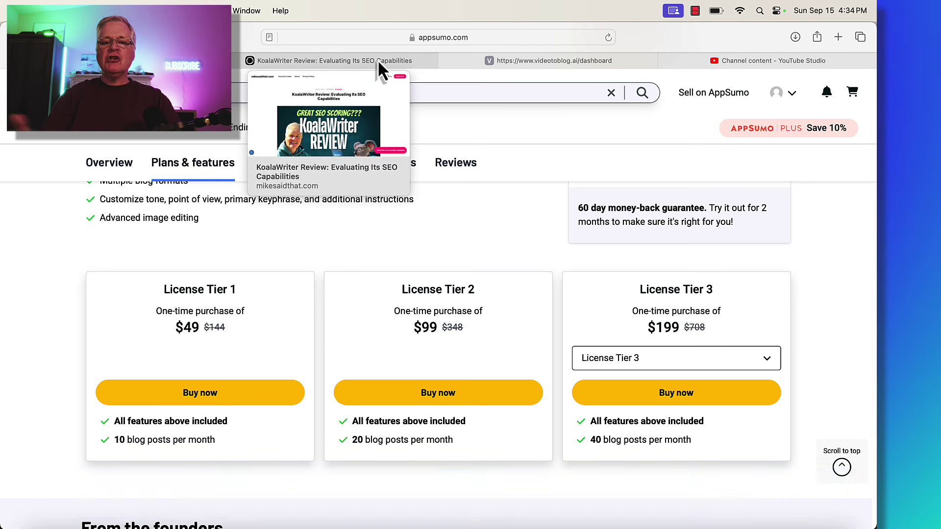
Open the 'KoalaWriter Review: Evaluating Its SEO Capabilities' post and read through its intro, video and Table of Contents.
left_click(388, 58)
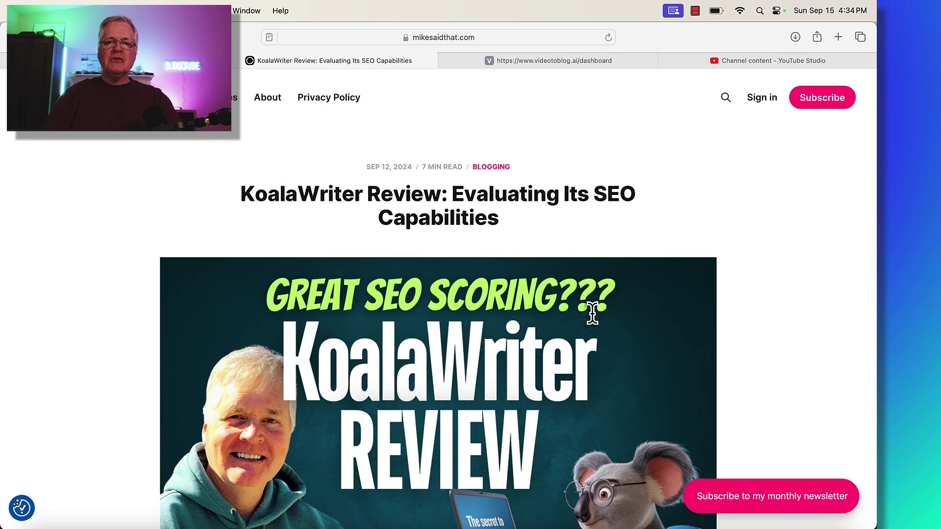
scroll(592, 313, "down", 3)
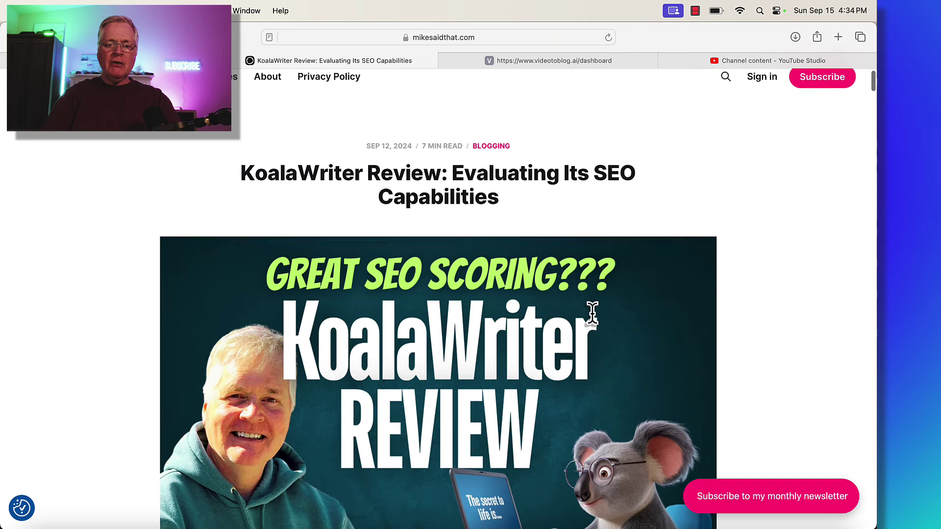
scroll(593, 314, "down", 1)
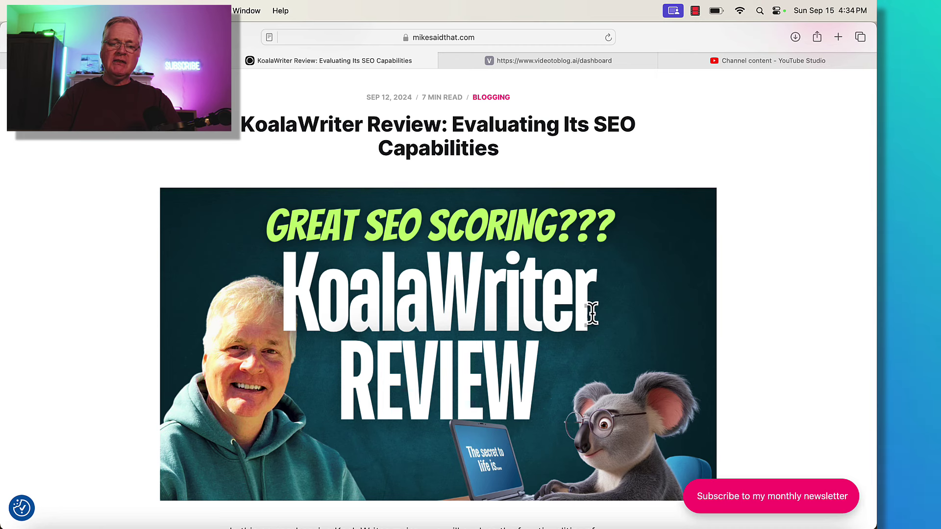
scroll(593, 313, "down", 3)
scroll(592, 314, "down", 12)
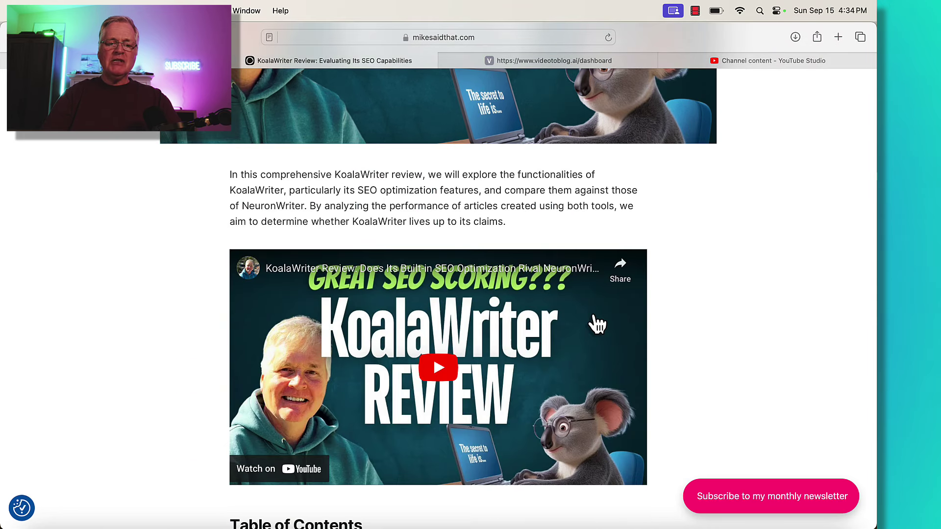
scroll(597, 323, "down", 10)
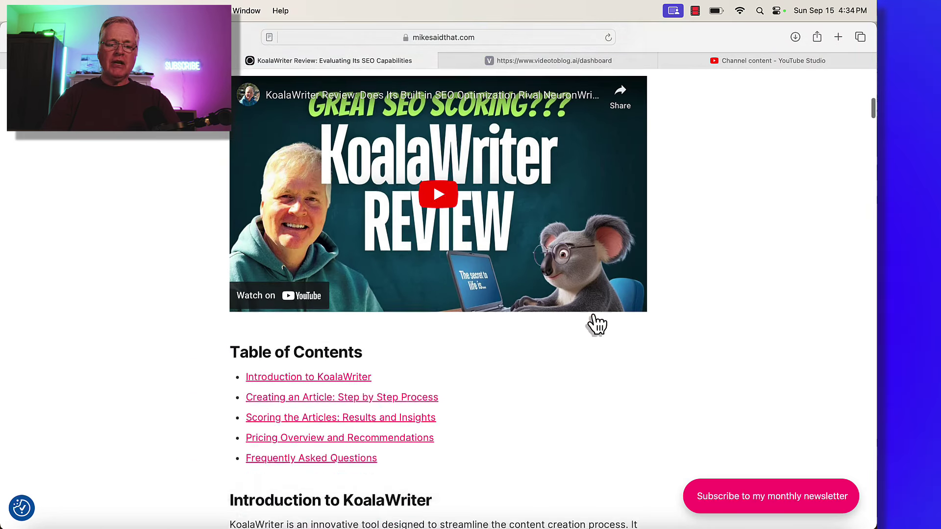
scroll(597, 323, "down", 13)
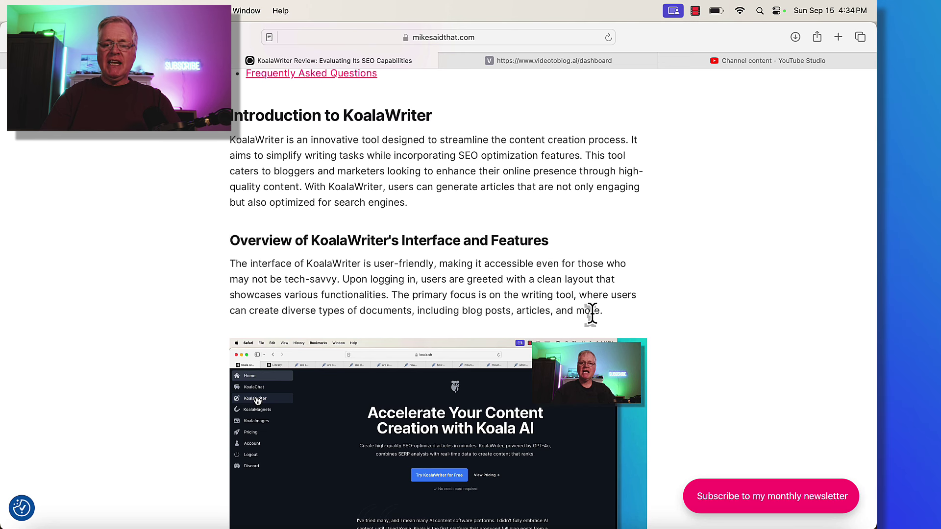
scroll(592, 314, "down", 2)
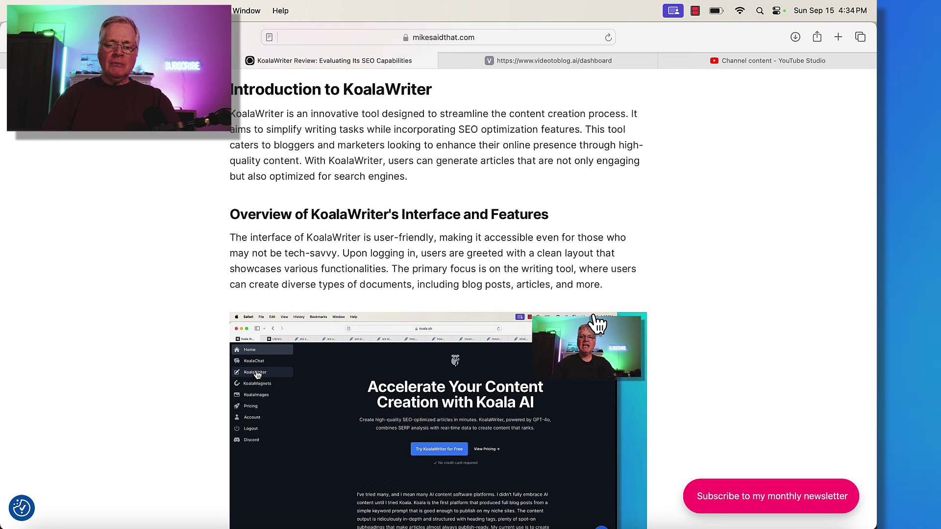
scroll(598, 323, "down", 5)
scroll(597, 323, "down", 5)
scroll(597, 324, "down", 5)
scroll(597, 324, "down", 2)
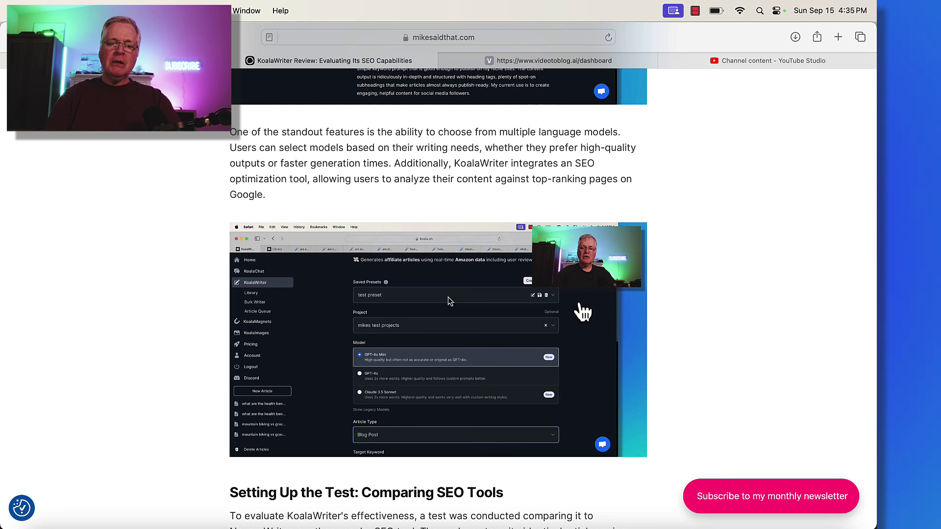
Scroll the KoalaWriter review past the setup and SEO optimization sections to the Fact-checking paragraph.
scroll(583, 313, "down", 3)
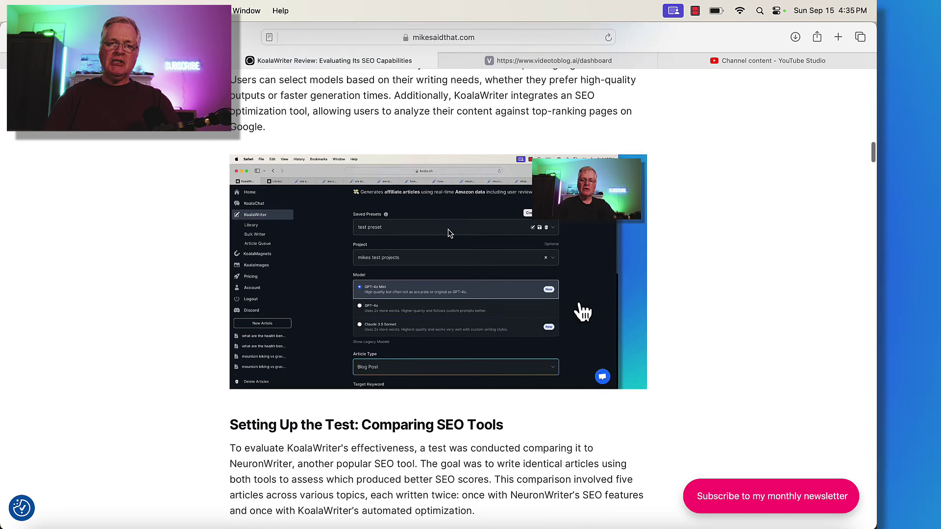
scroll(583, 312, "down", 1)
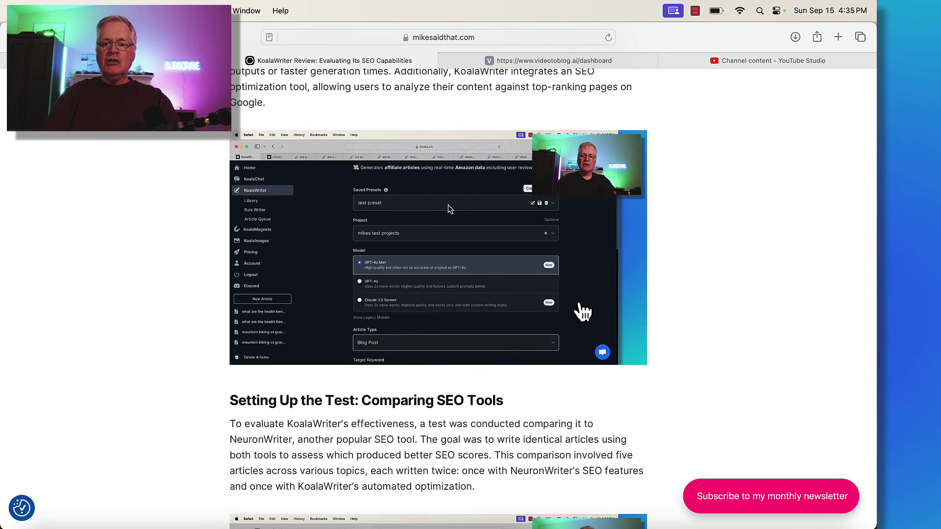
scroll(583, 313, "down", 1)
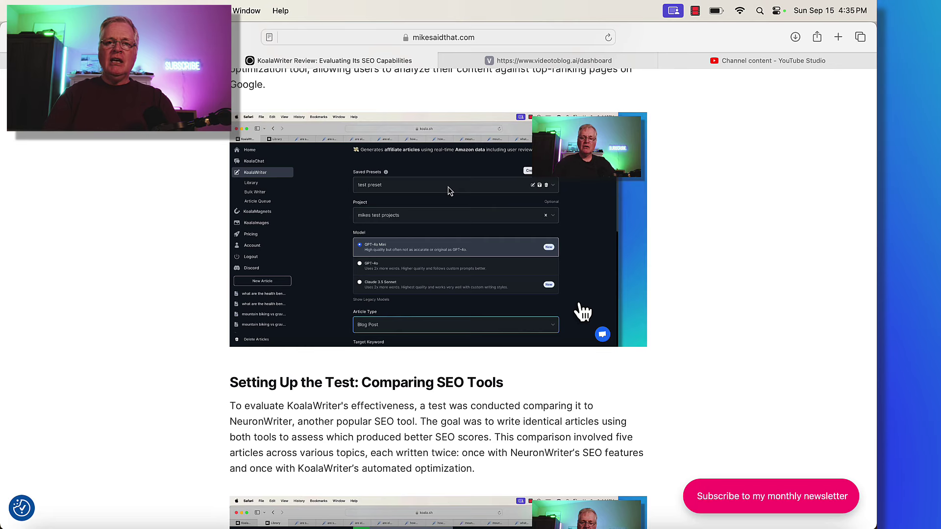
scroll(583, 312, "down", 6)
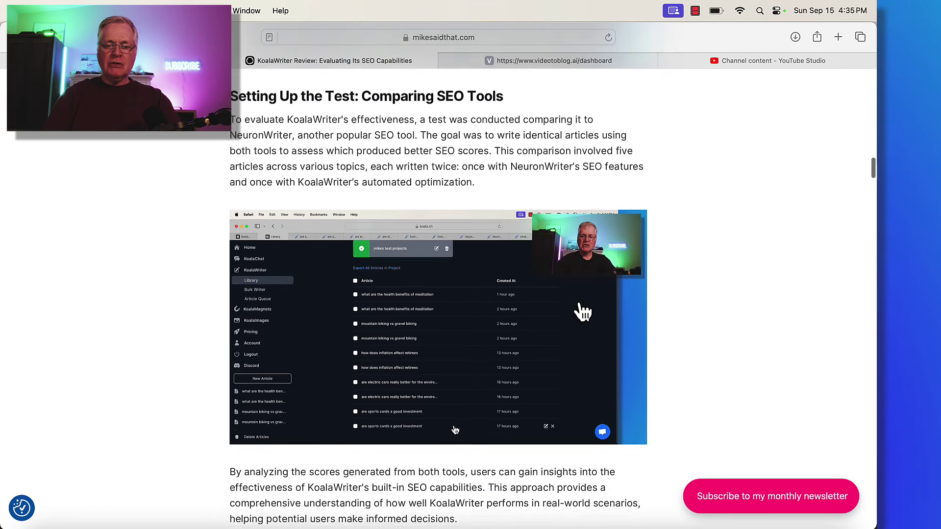
scroll(583, 312, "down", 4)
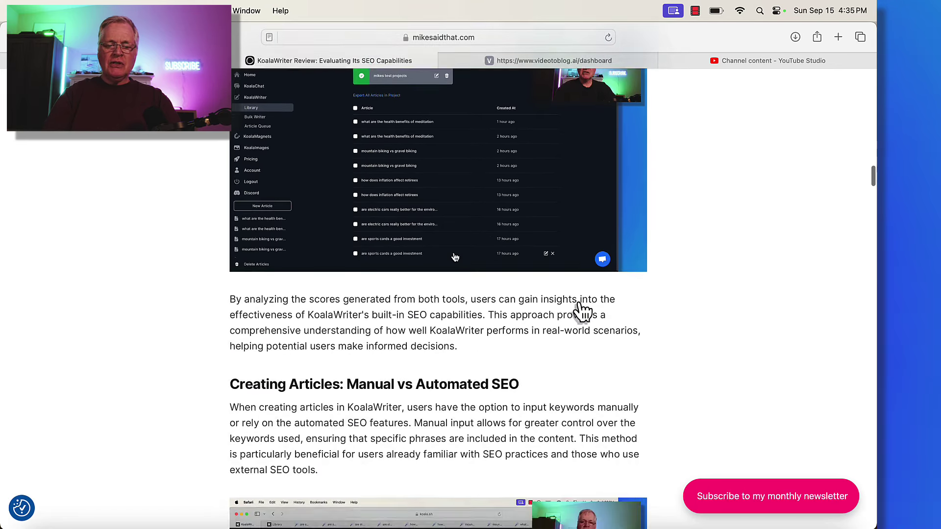
scroll(583, 312, "down", 13)
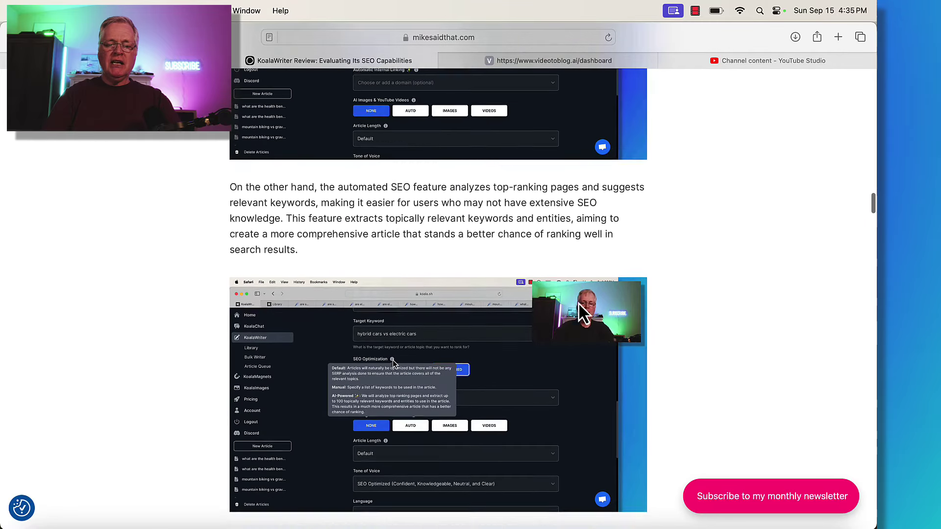
scroll(583, 313, "down", 7)
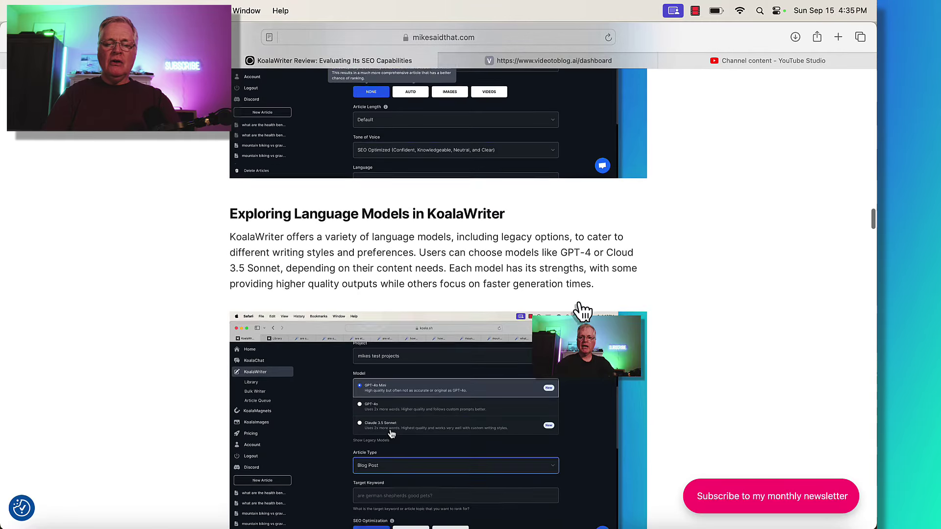
scroll(584, 312, "down", 10)
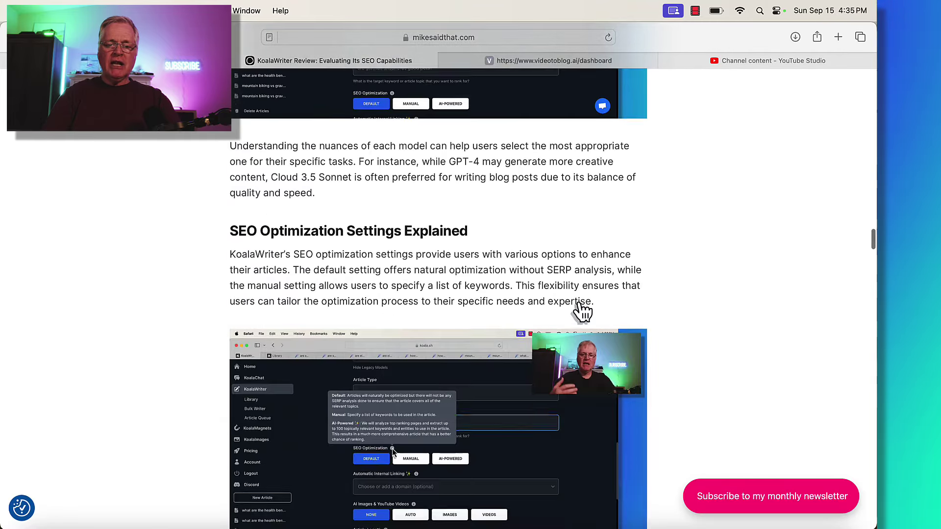
scroll(583, 313, "down", 10)
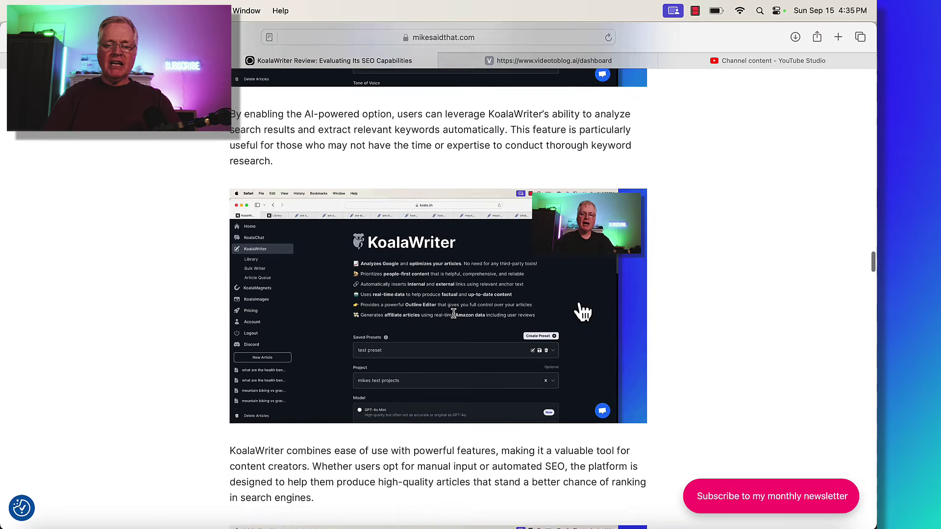
scroll(583, 313, "down", 10)
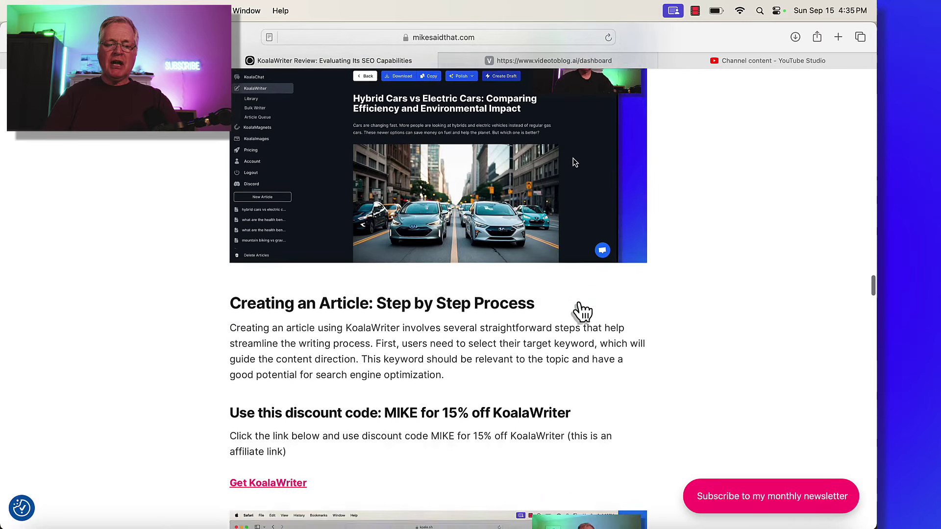
scroll(583, 312, "down", 10)
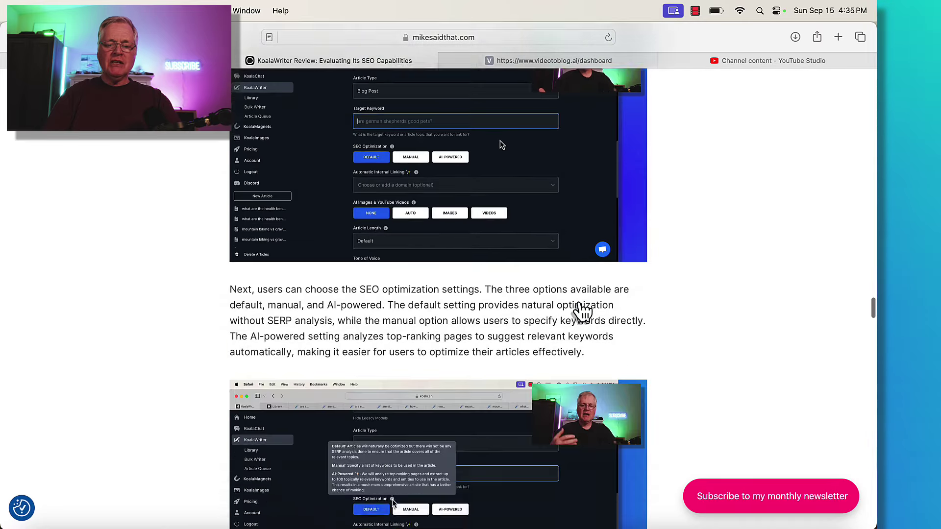
scroll(583, 313, "down", 15)
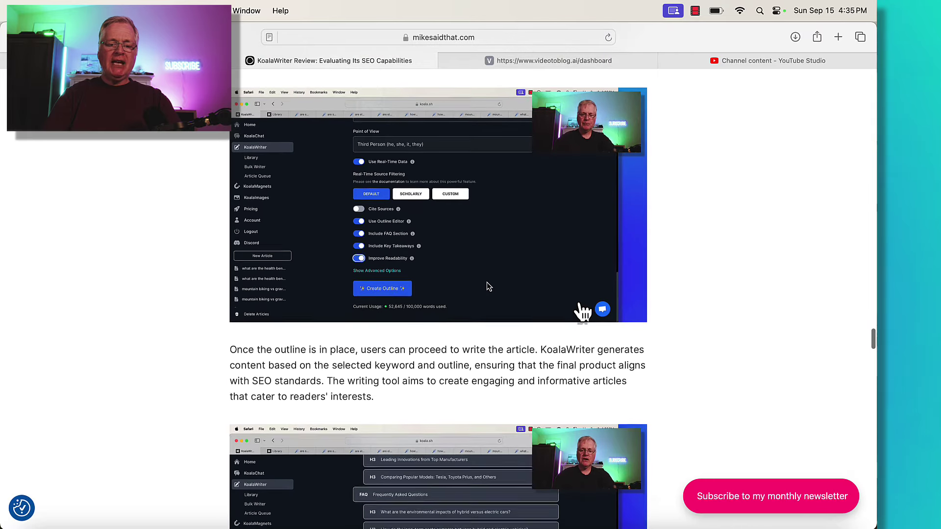
scroll(584, 312, "down", 10)
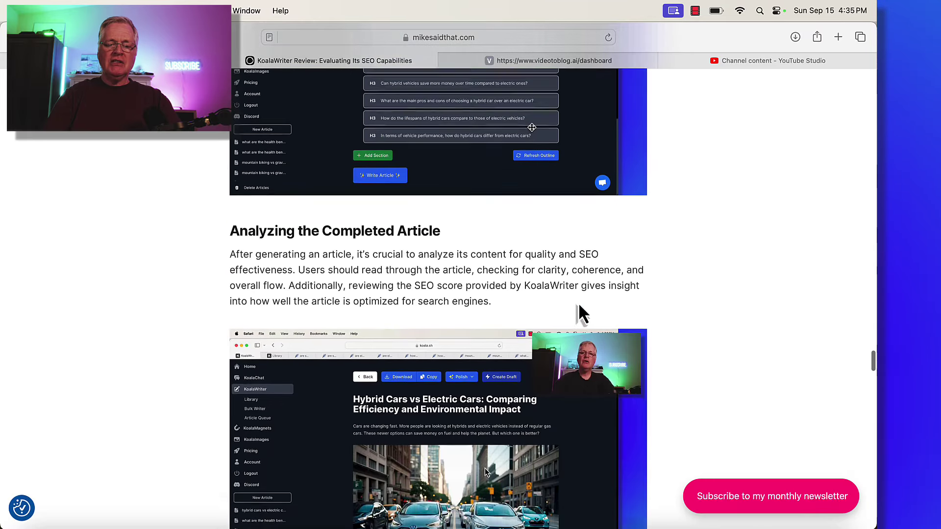
scroll(581, 312, "down", 8)
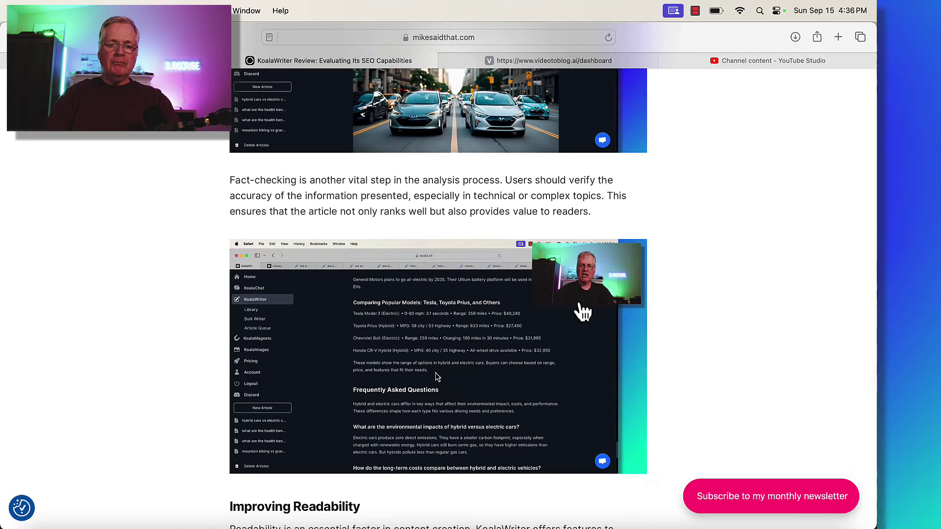
Go to the videotoblog.ai dashboard and start a new blog with Create Blog.
left_click(619, 66)
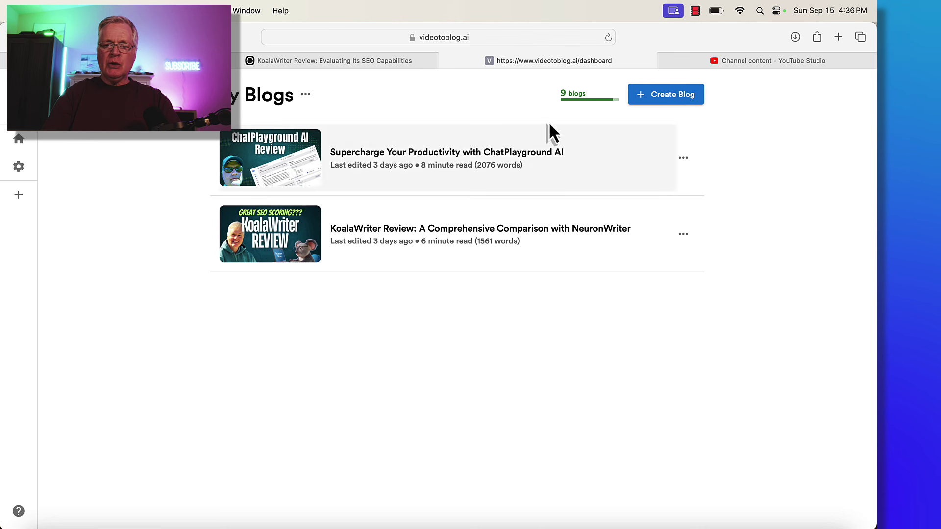
left_click(686, 104)
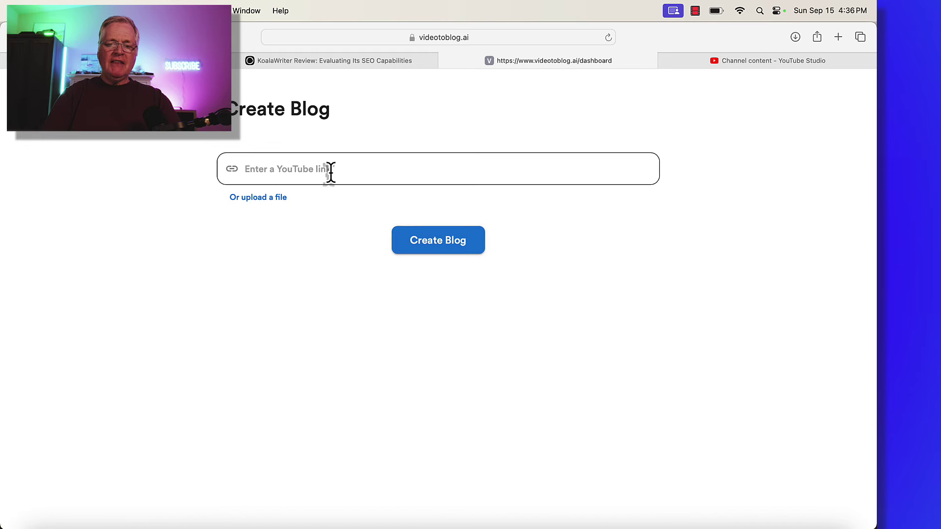
Copy the blog post workflow video's shareable link from YouTube Studio and return to Video To Blog.
left_click(806, 64)
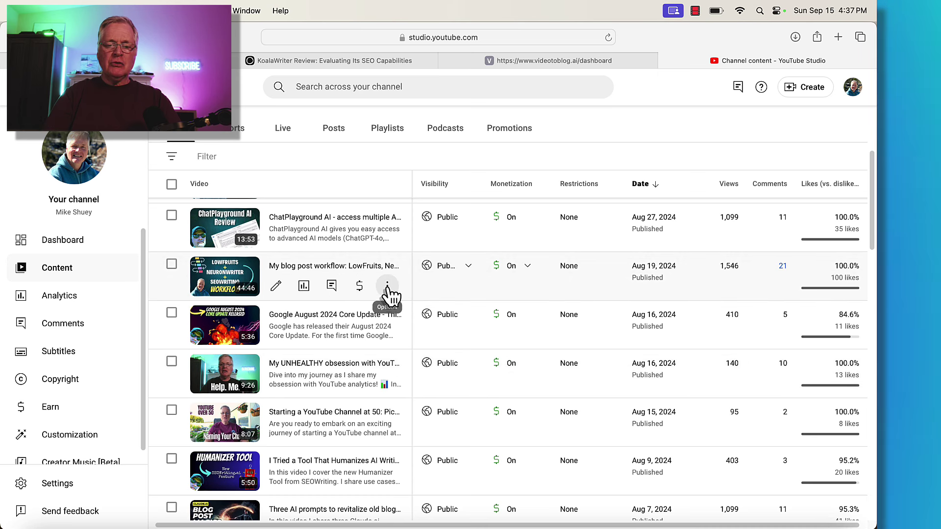
left_click(387, 286)
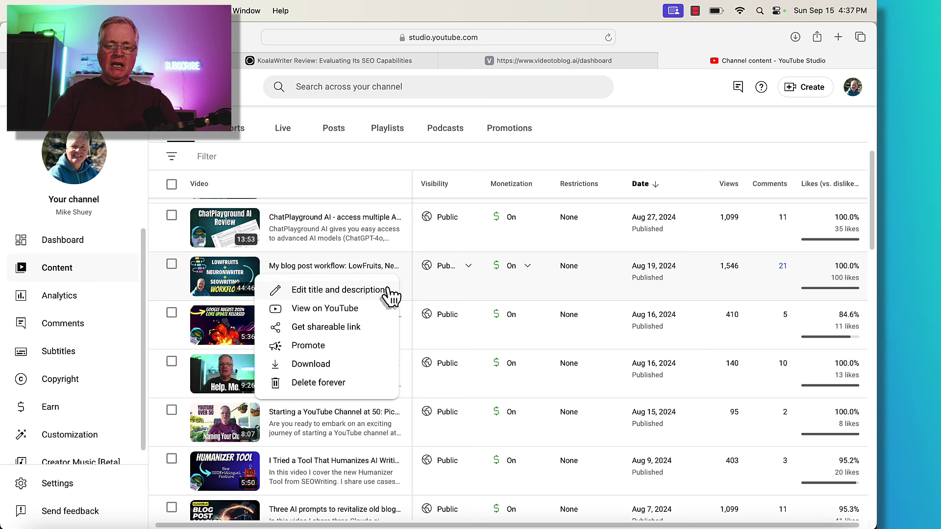
left_click(345, 327)
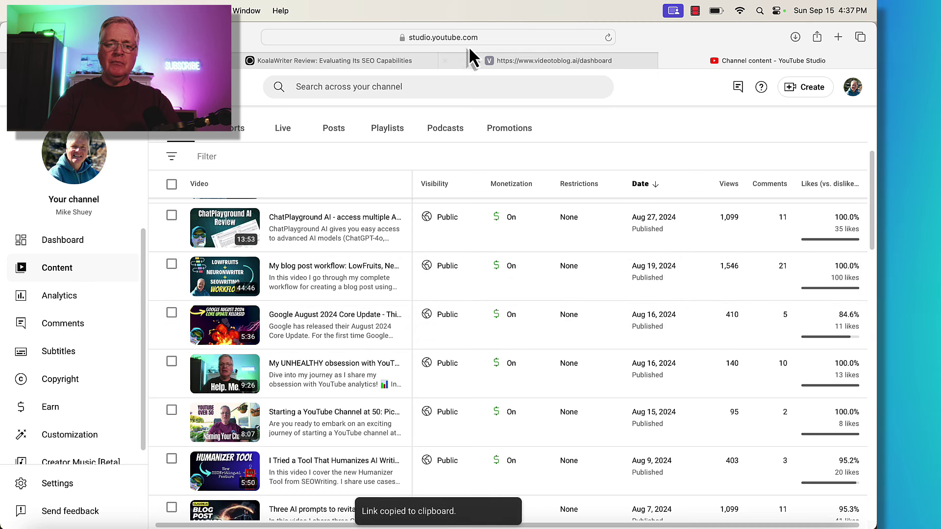
mouse_move(372, 60)
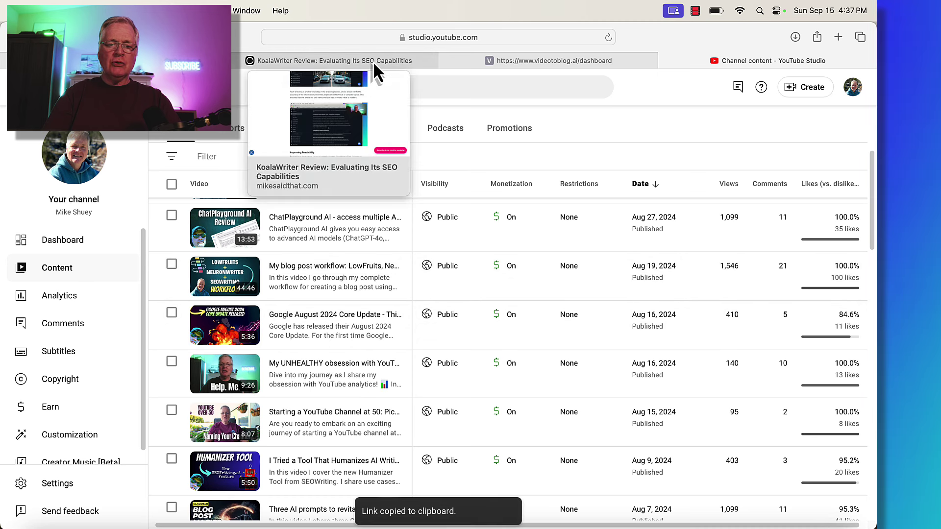
left_click(518, 58)
Paste the blog post workflow video link as the source and enable Add Visuals with Add Screenshots.
left_click(298, 169)
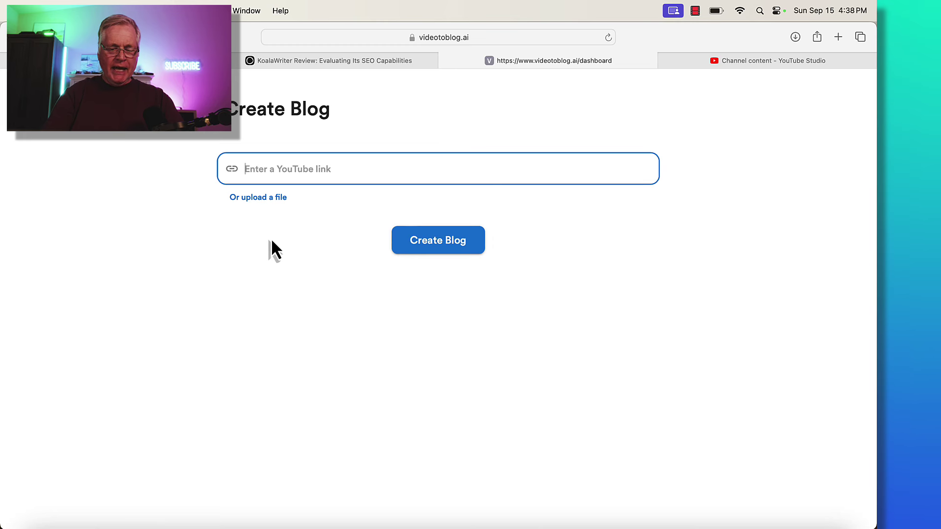
key("super+v")
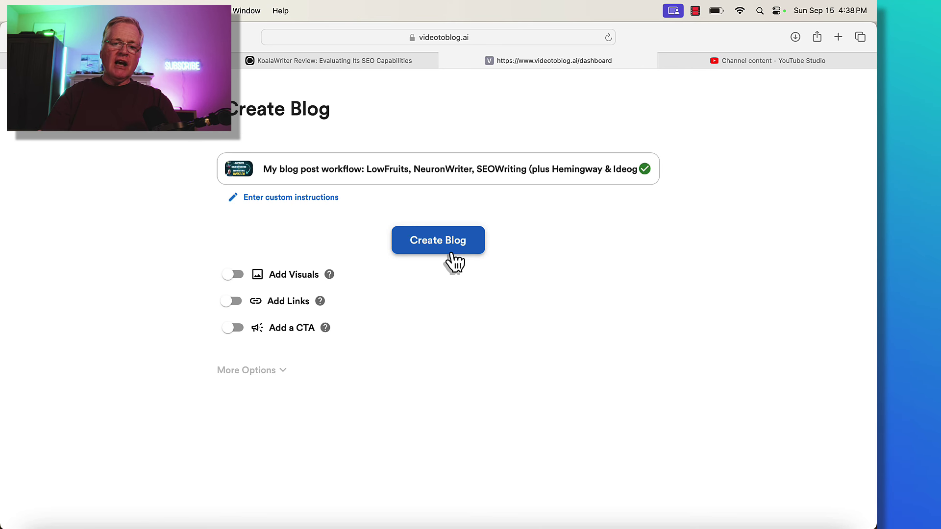
left_click(235, 275)
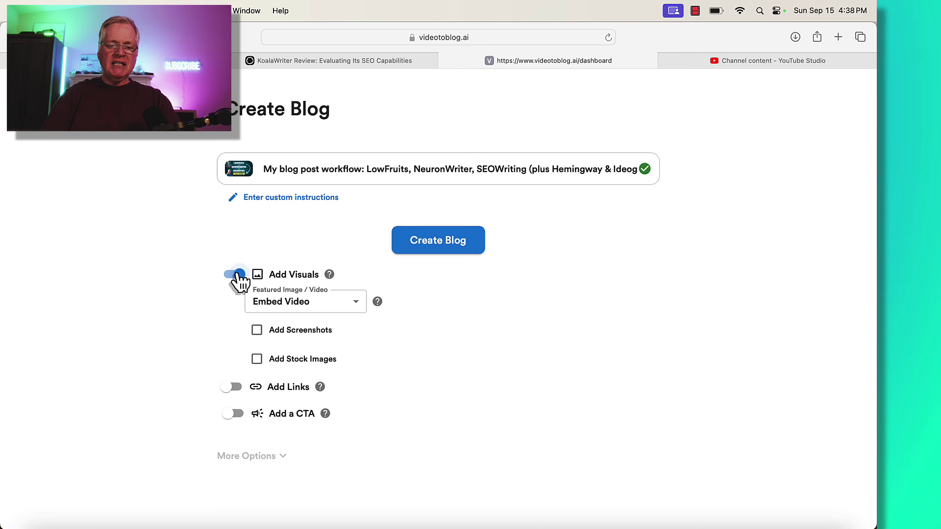
left_click(257, 331)
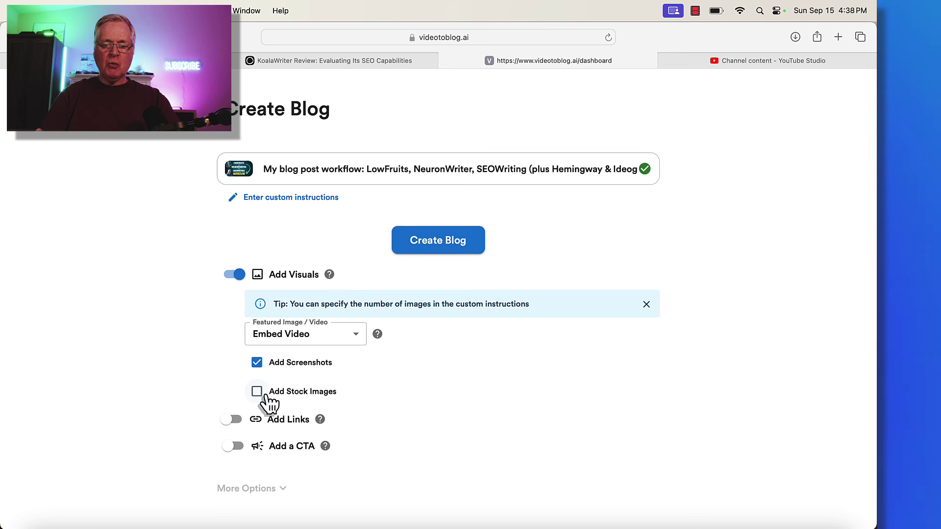
scroll(424, 384, "down", 1)
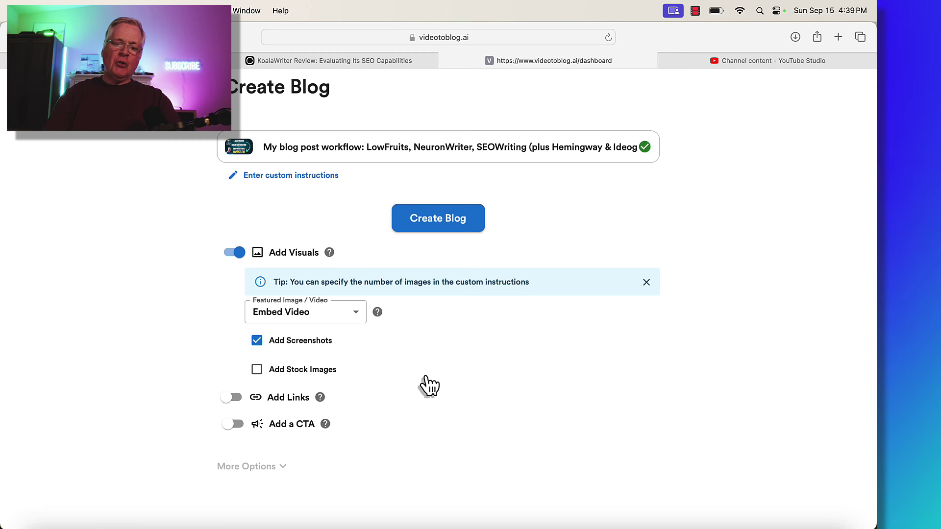
left_click(240, 404)
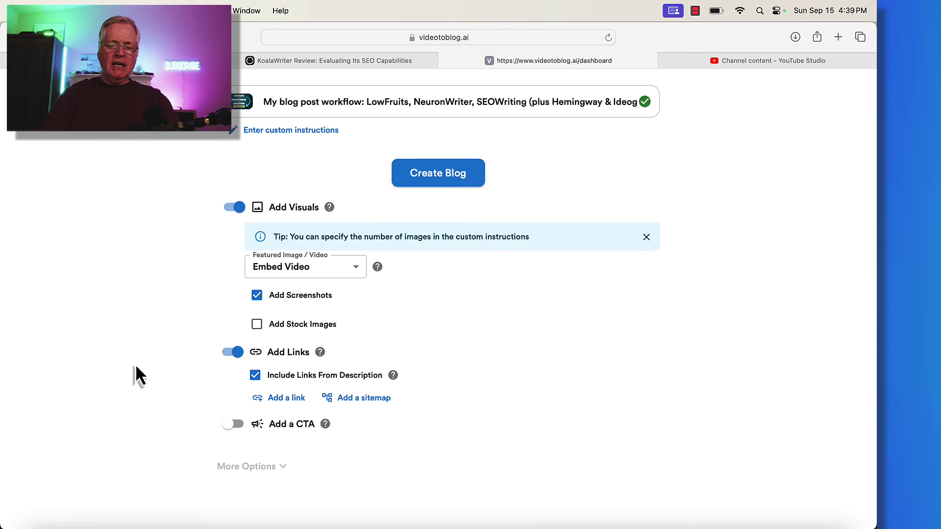
left_click(238, 352)
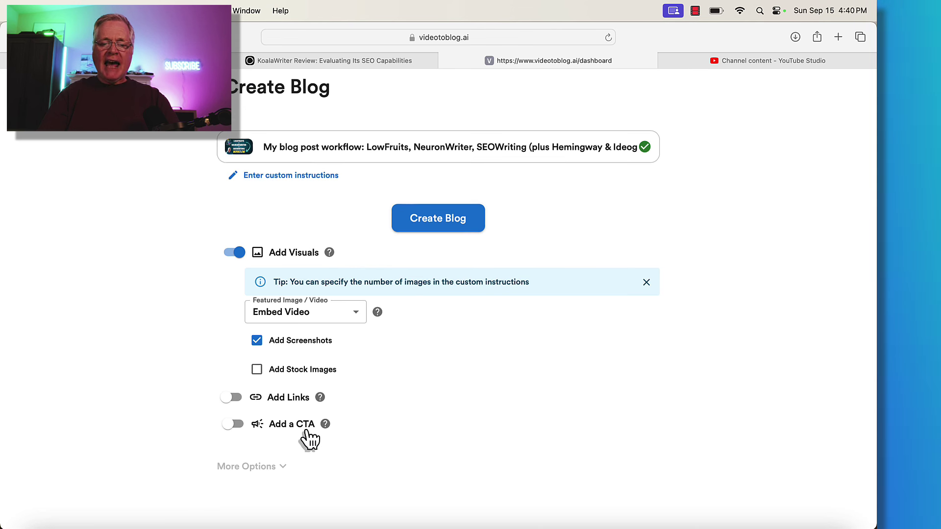
left_click(234, 424)
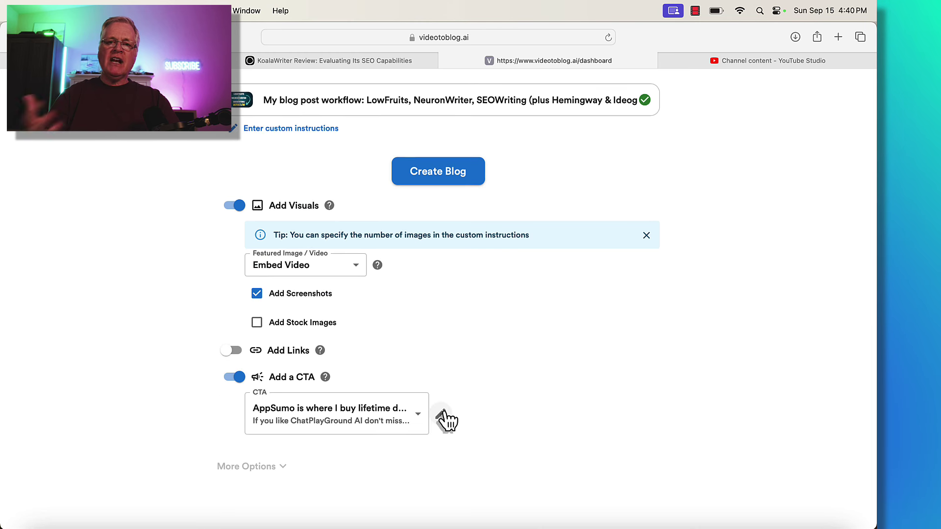
left_click(444, 418)
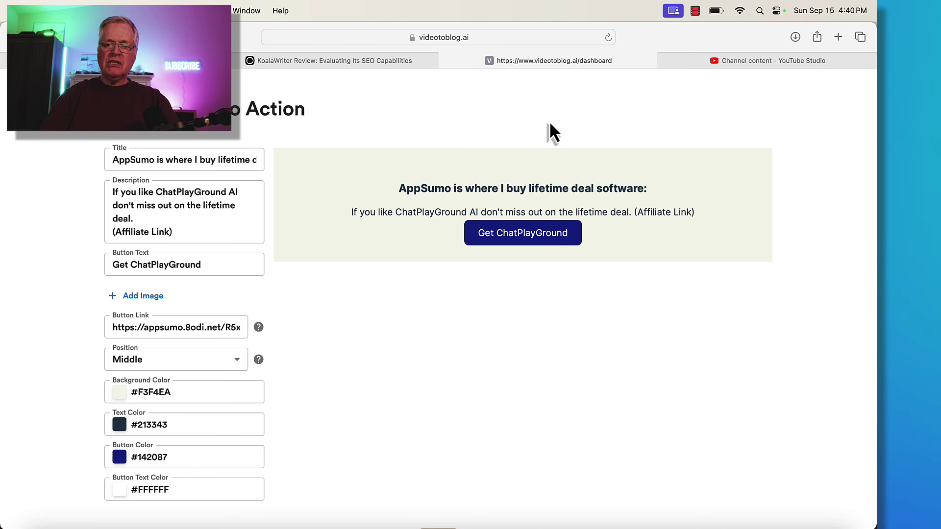
scroll(434, 263, "down", 3)
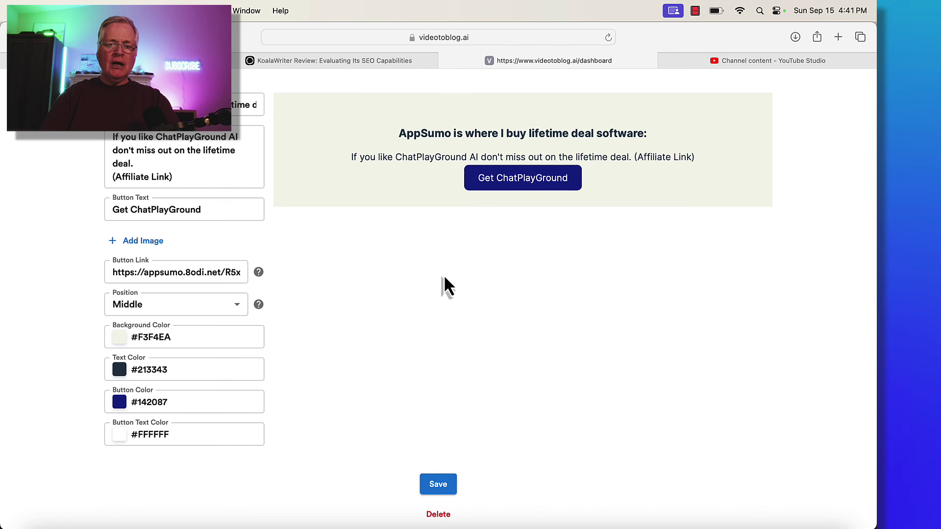
left_click(440, 486)
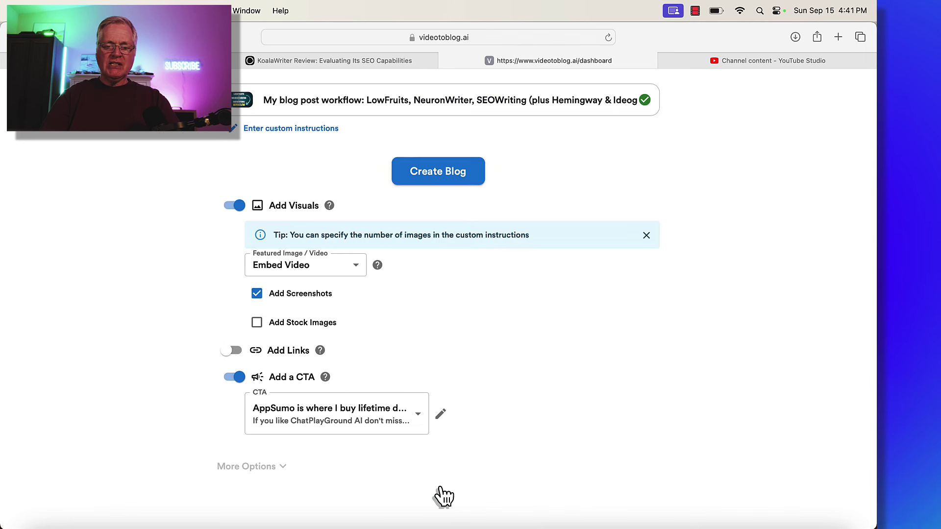
Turn the call to action off, expand More Options and set Length to Long (~2500 words).
left_click(240, 377)
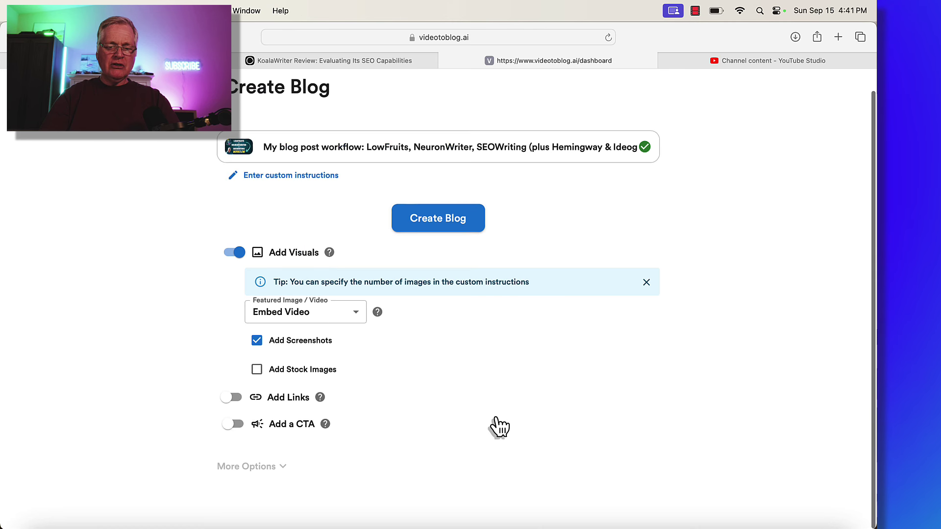
left_click(282, 466)
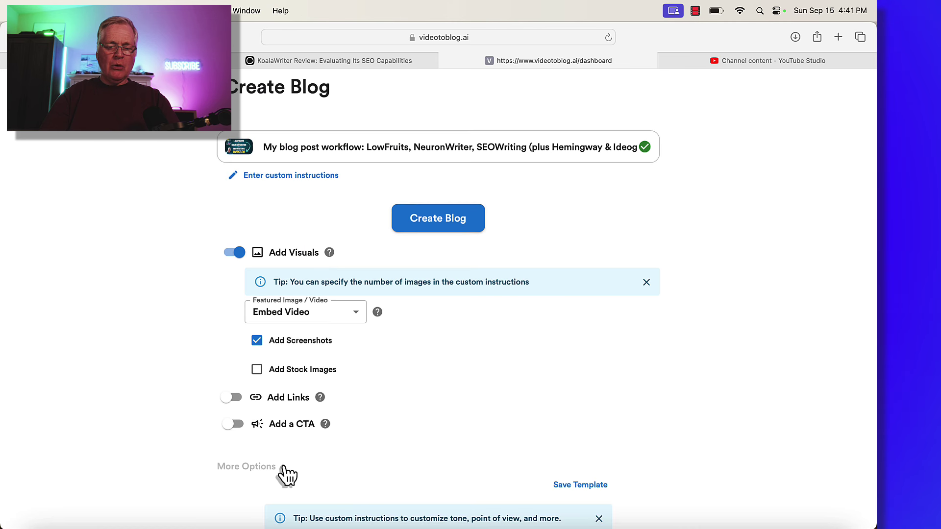
scroll(603, 403, "down", 10)
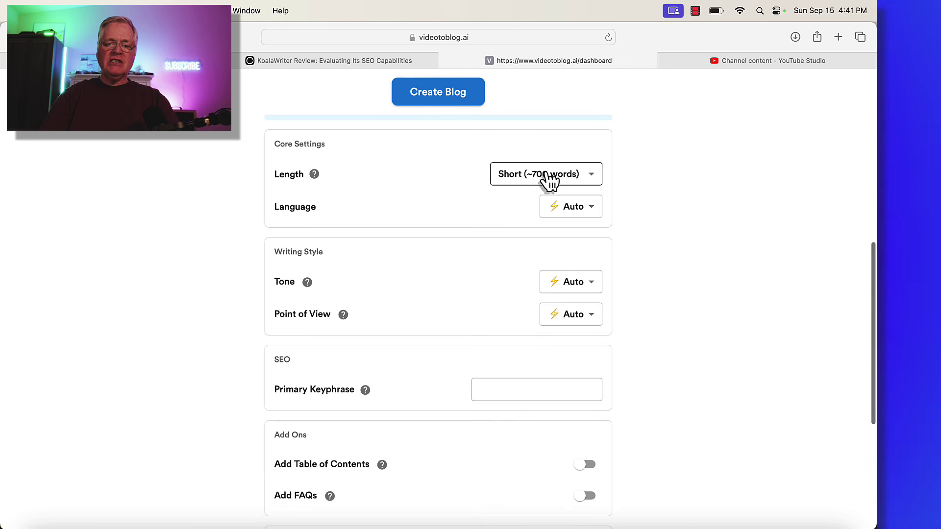
scroll(498, 216, "up", 5)
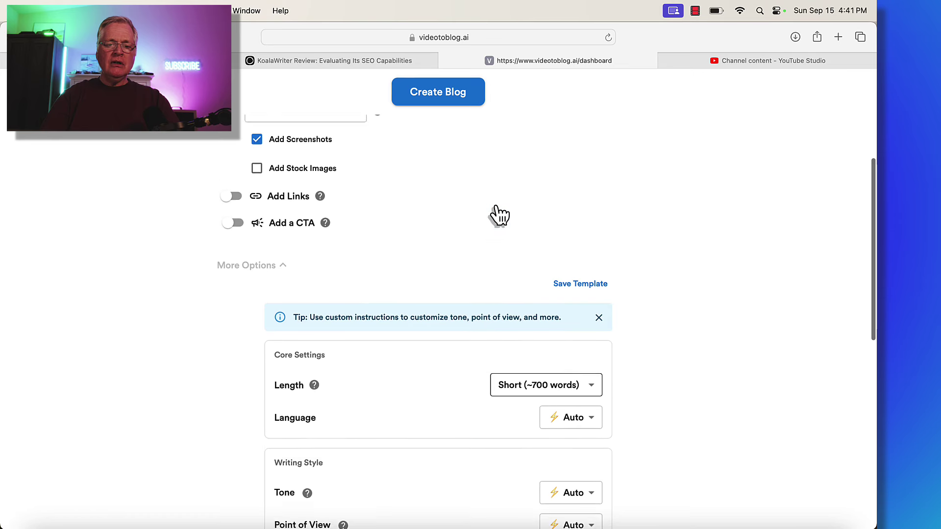
scroll(497, 215, "down", 3)
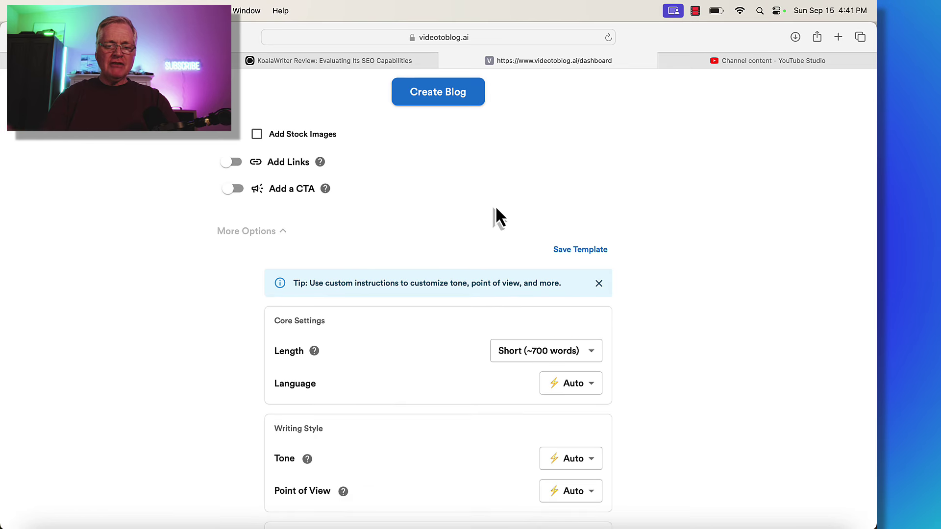
scroll(497, 210, "down", 5)
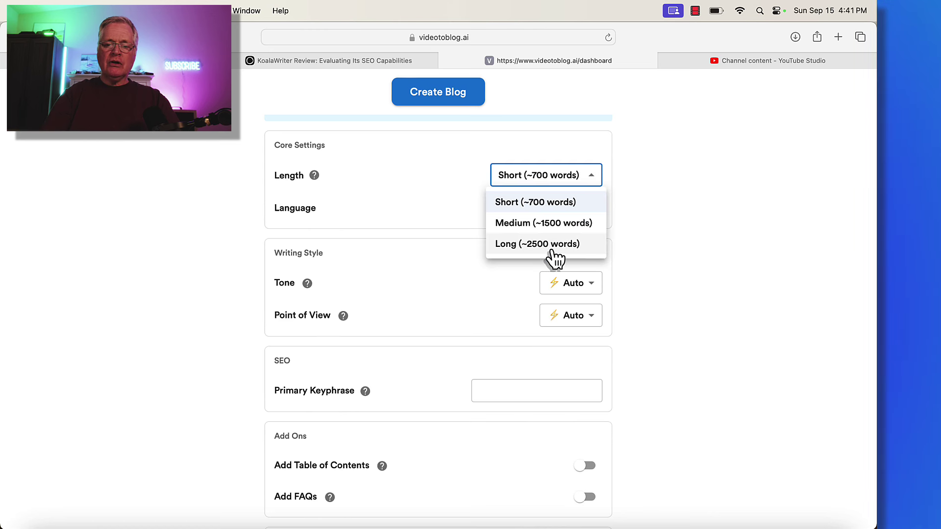
left_click(555, 245)
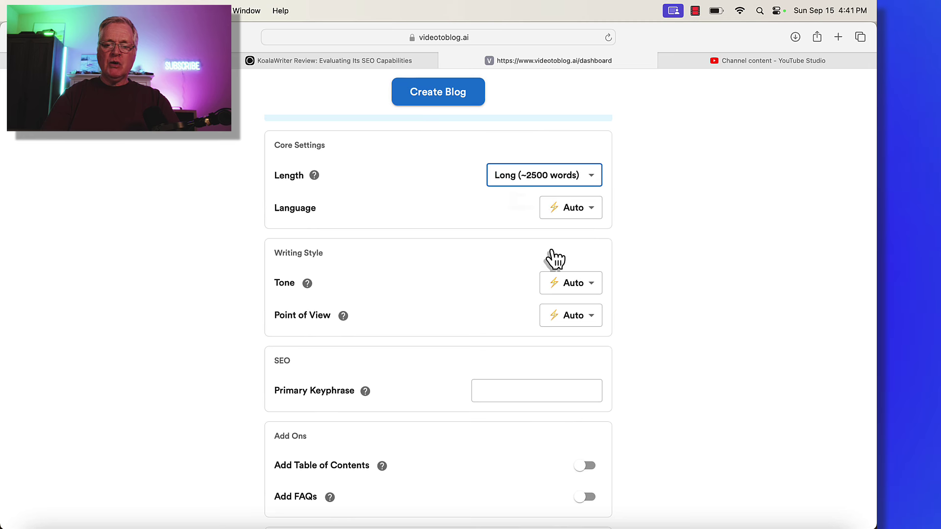
Set the language to English, tone to Informal and point of view to First Person Singular.
left_click(596, 215)
left_click(564, 153)
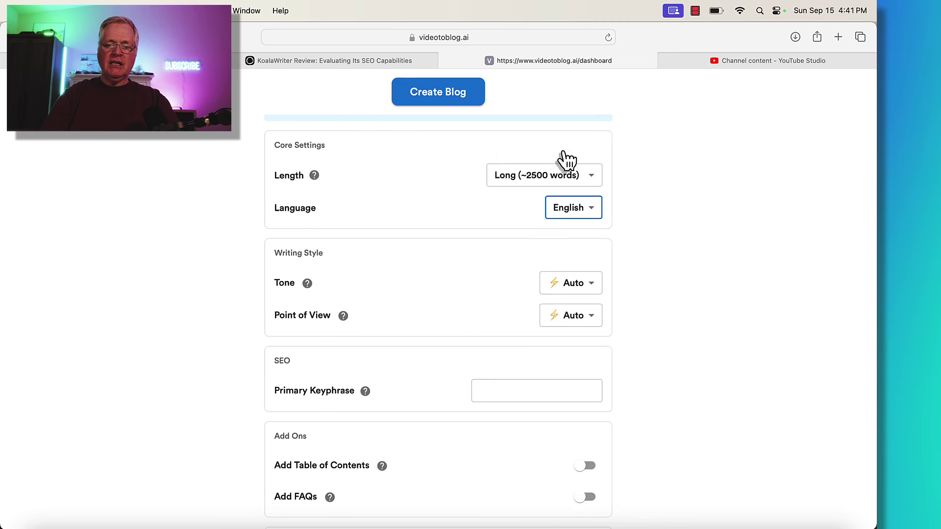
scroll(696, 212, "down", 2)
left_click(594, 189)
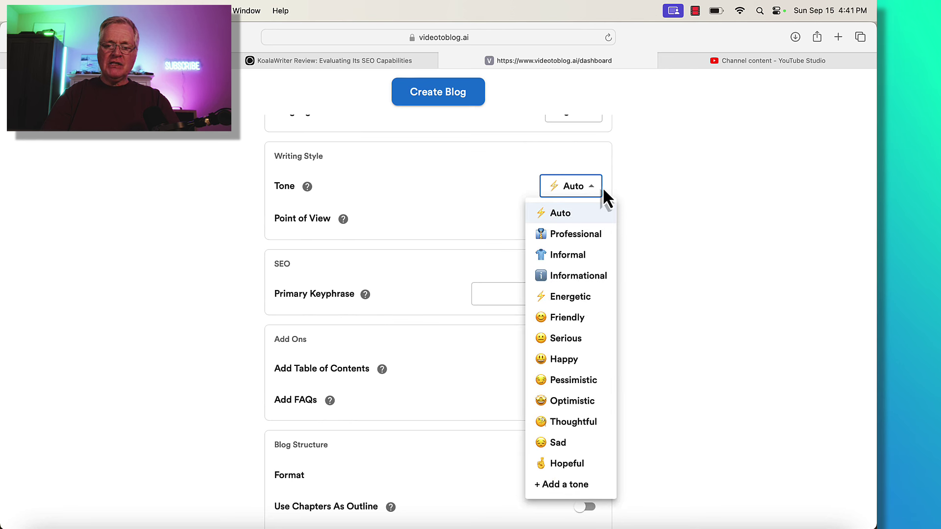
left_click(567, 255)
left_click(588, 223)
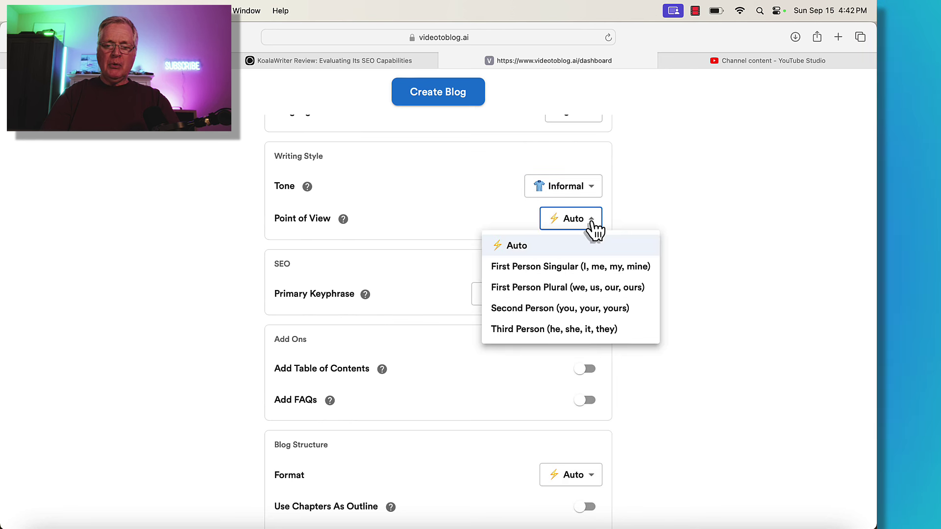
left_click(520, 331)
left_click(540, 218)
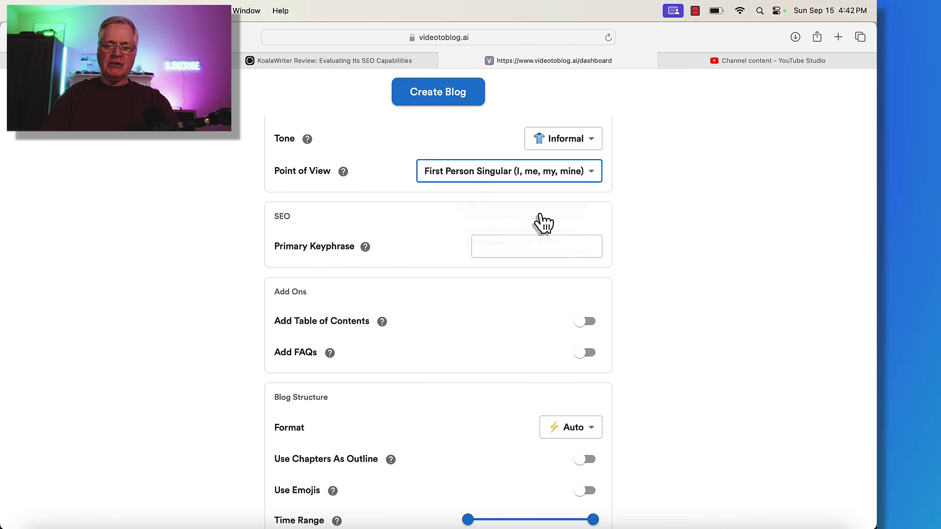
scroll(667, 183, "down", 1)
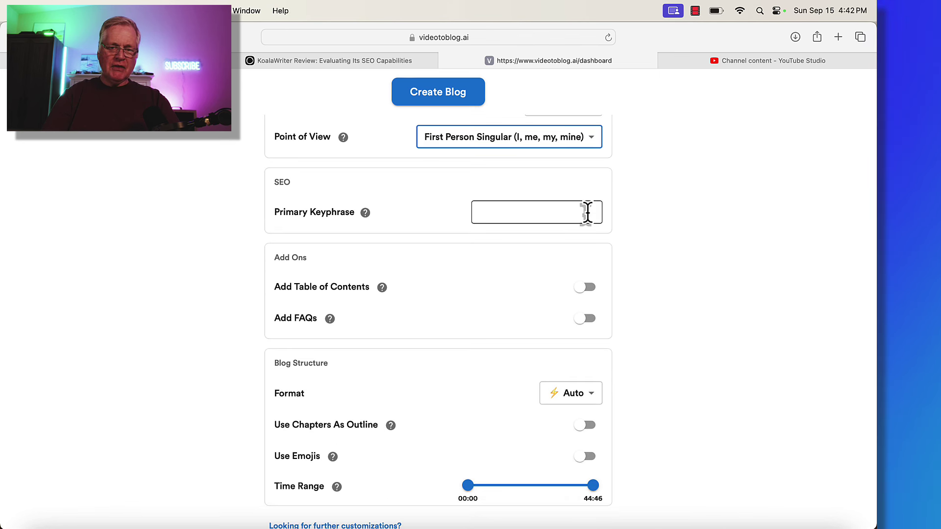
Enter 'Blog post workflow' as the primary keyphrase.
left_click(529, 212)
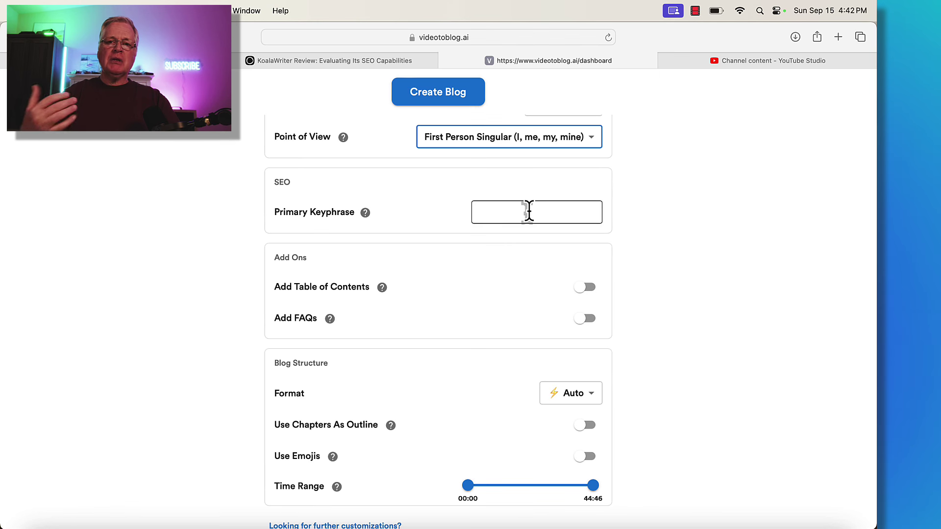
left_click(529, 212)
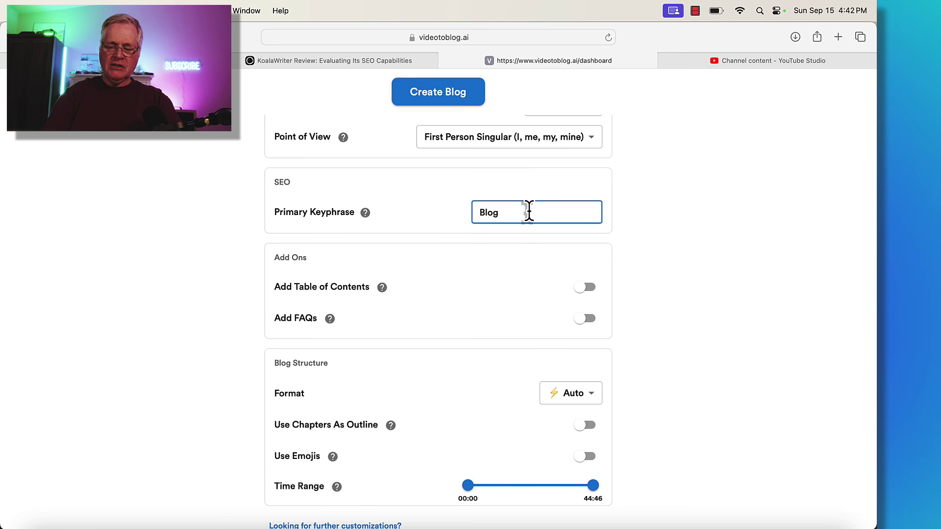
type("Blog post wor")
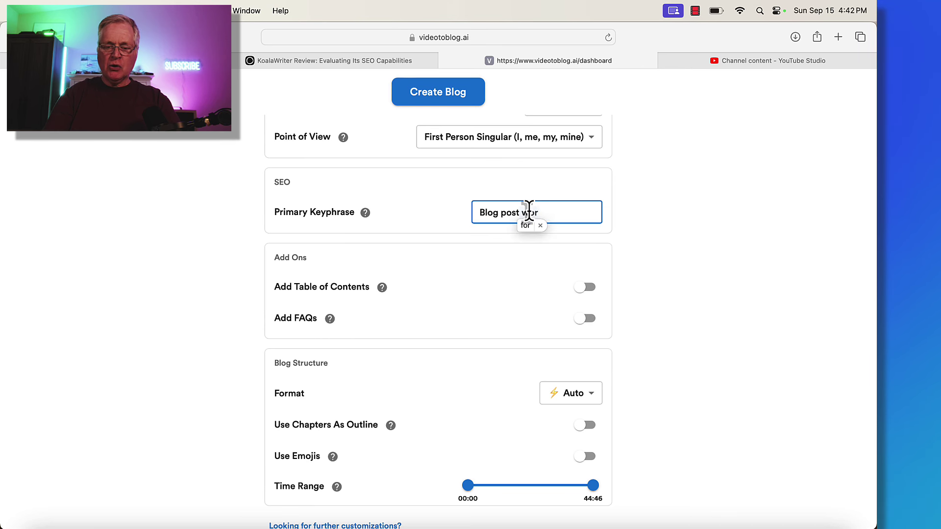
type("kflow")
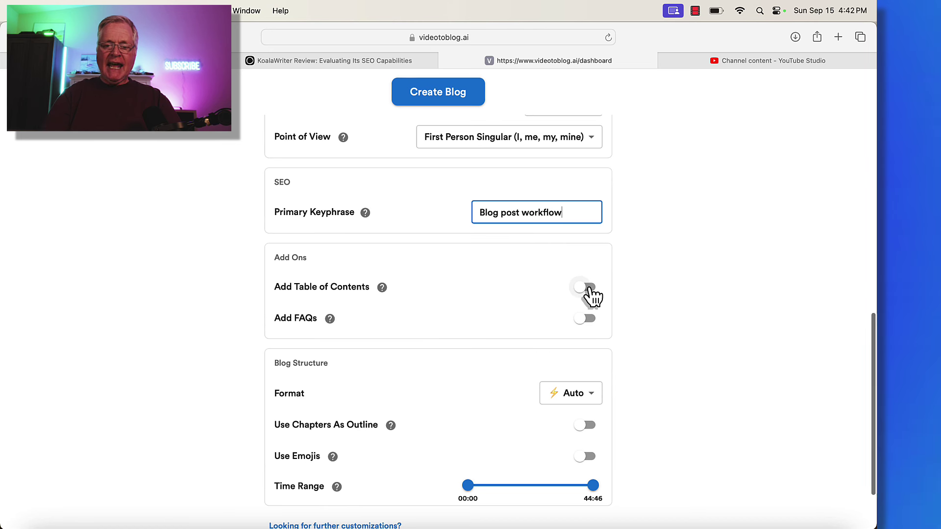
Enable Add Table of Contents and leave the blog Format on Auto.
scroll(591, 296, "down", 3)
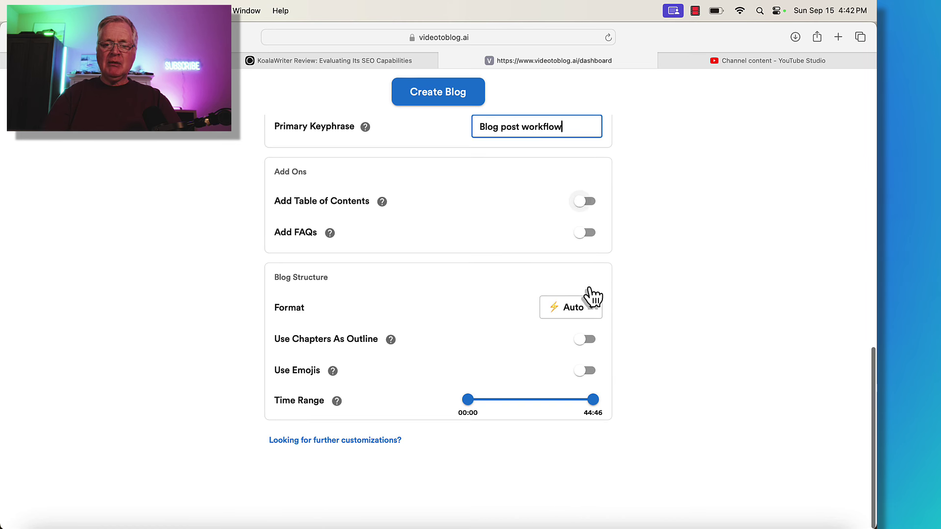
left_click(590, 205)
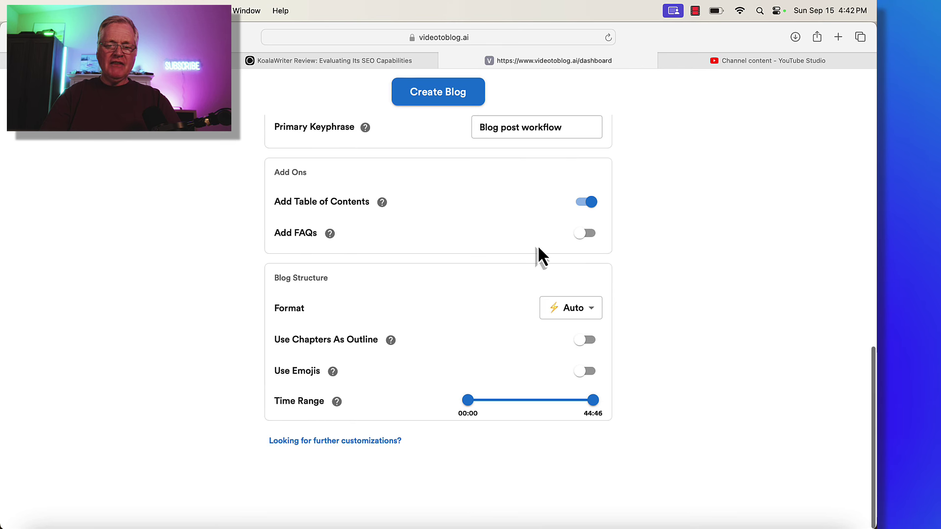
left_click(594, 311)
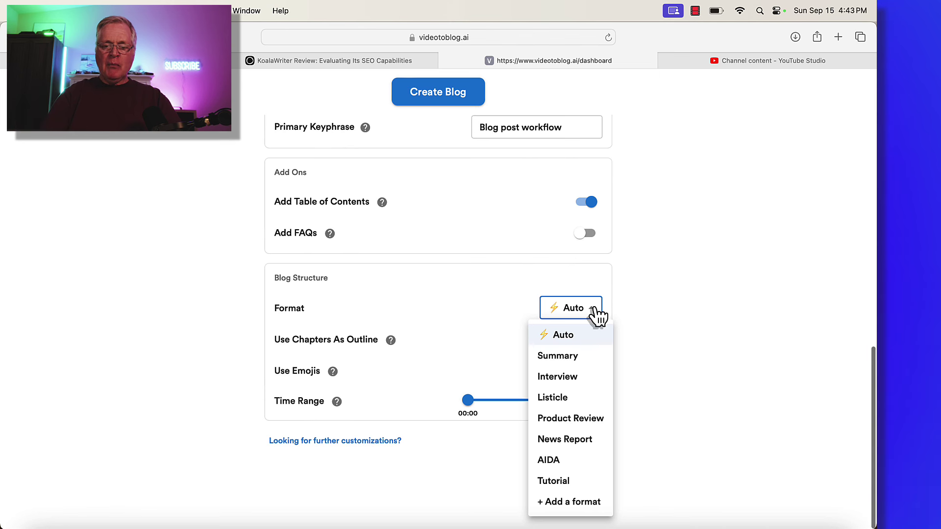
left_click(571, 343)
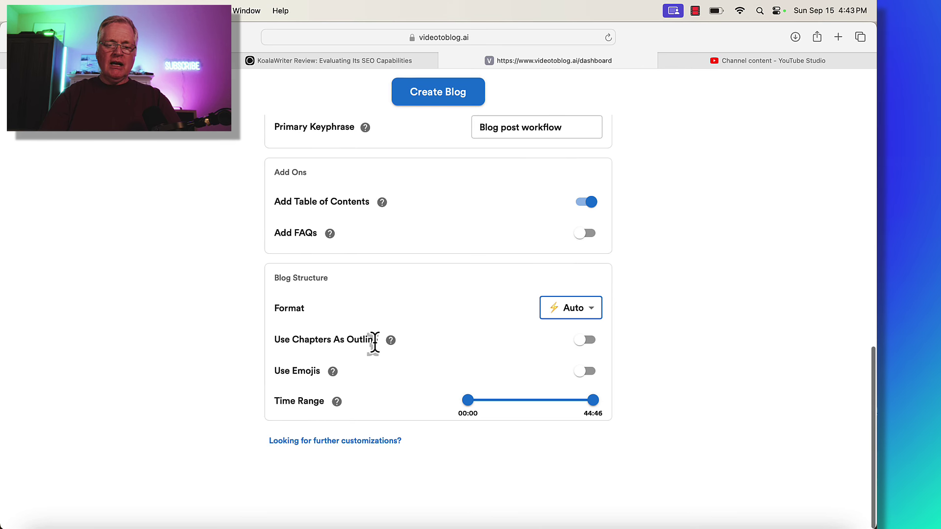
mouse_move(390, 343)
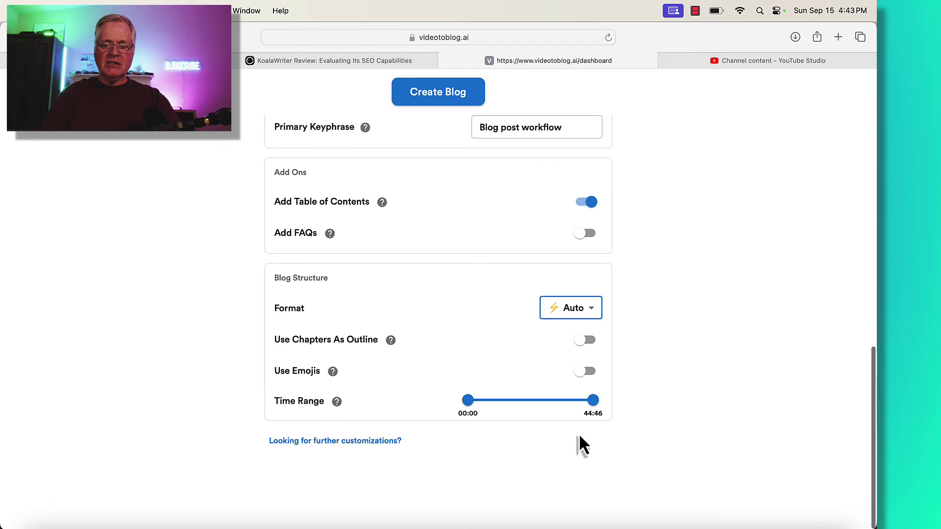
Run Create Blog to generate 'Mastering Your Blog Post Workflow: Utilizing LowFruits, NeuronWriter, and SEOWriting'.
scroll(578, 433, "up", 10)
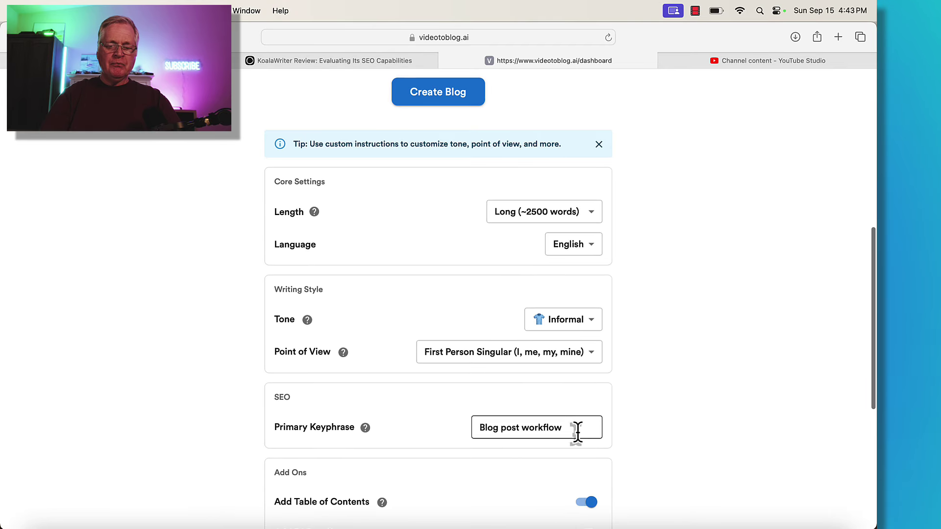
scroll(578, 434, "up", 10)
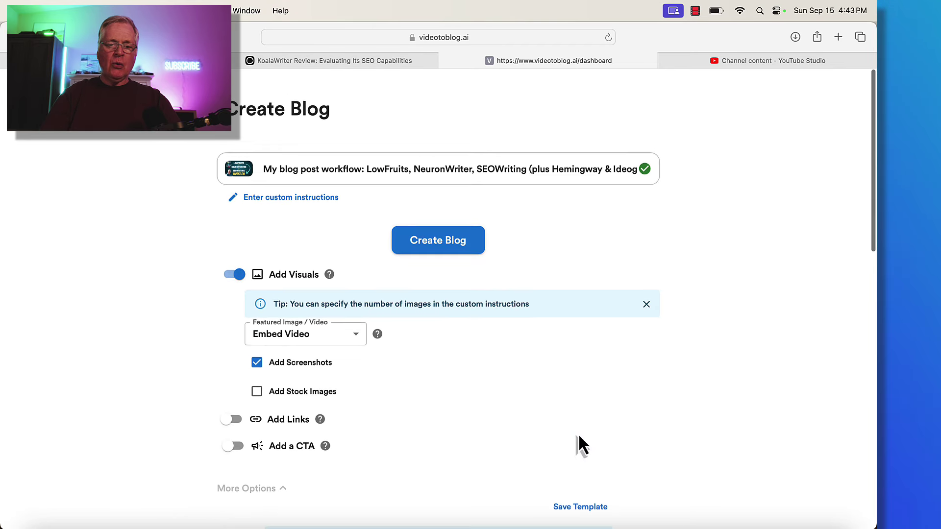
left_click(446, 241)
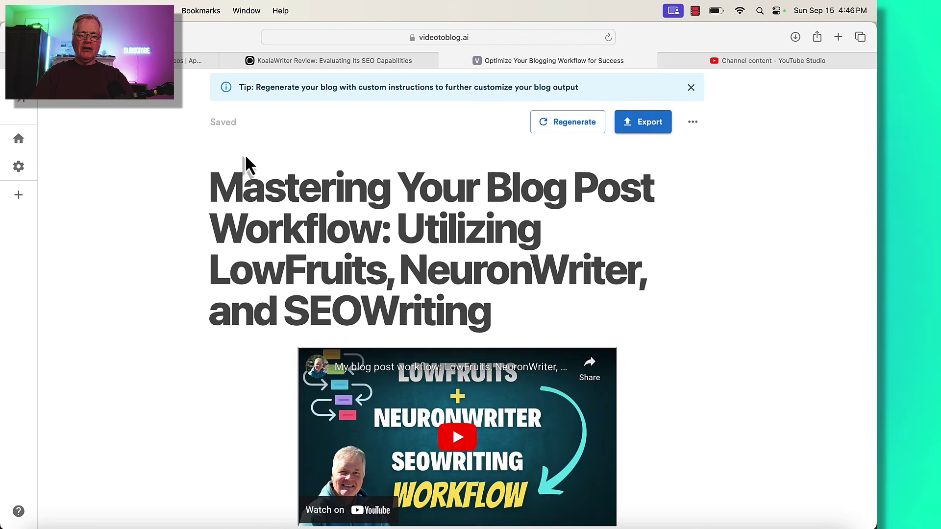
scroll(534, 215, "down", 3)
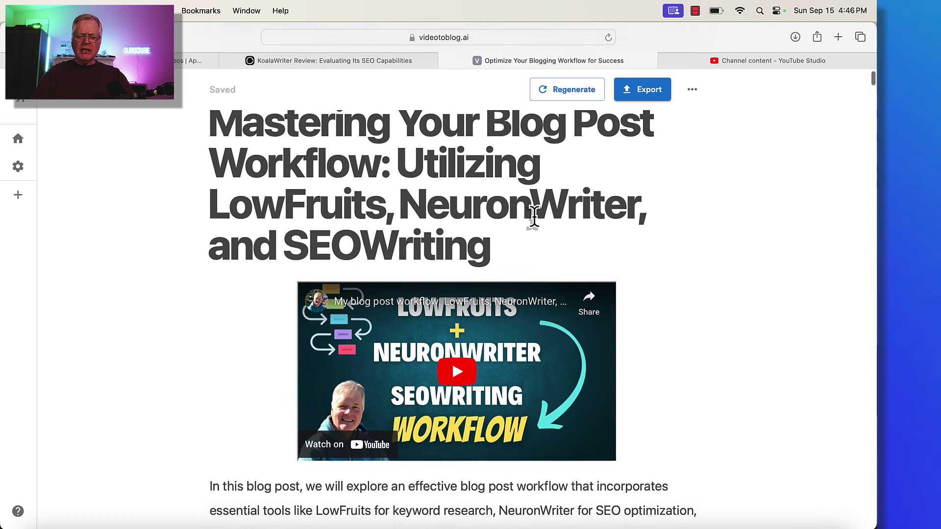
scroll(533, 216, "up", 2)
scroll(534, 216, "down", 1)
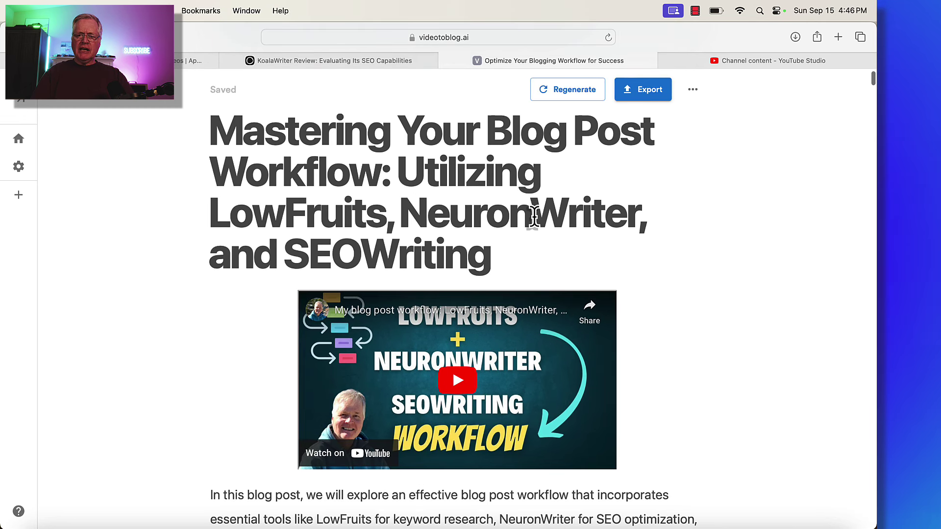
scroll(534, 215, "up", 1)
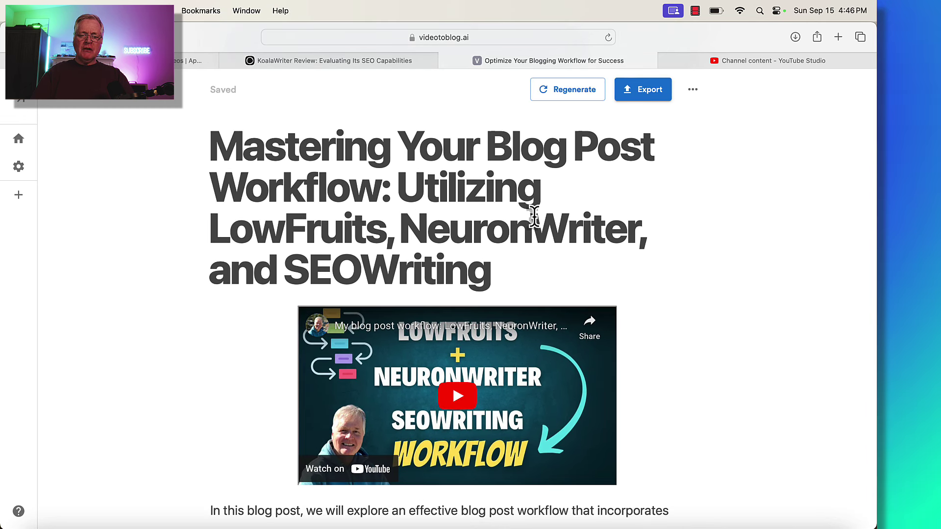
scroll(534, 216, "down", 7)
scroll(533, 216, "down", 20)
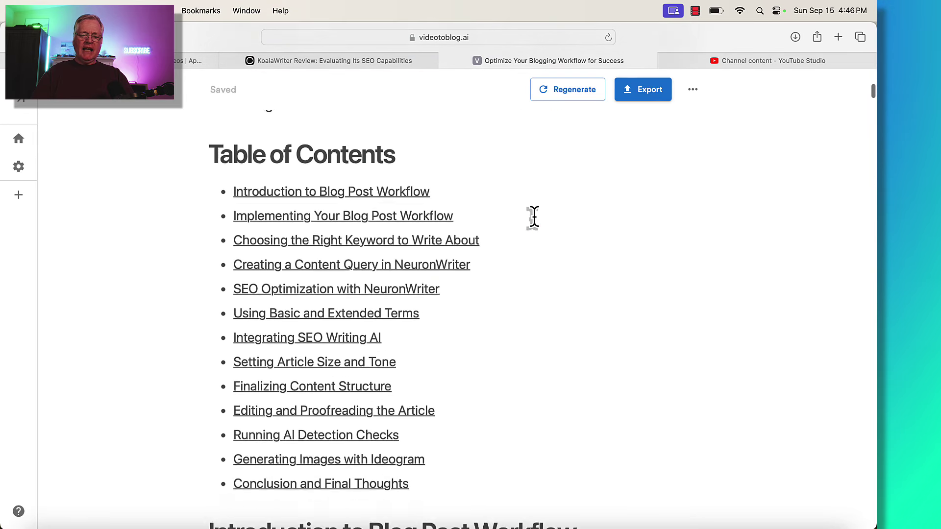
scroll(534, 217, "down", 8)
scroll(534, 217, "down", 14)
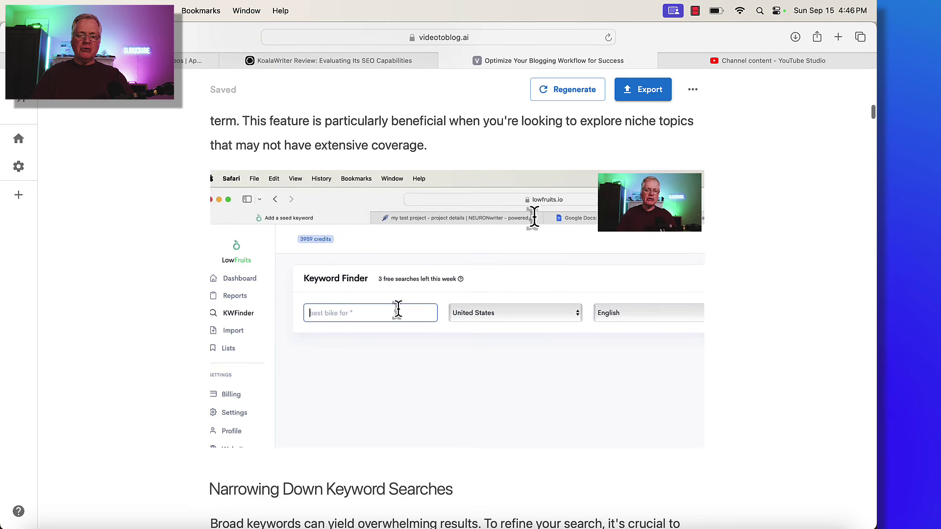
scroll(534, 216, "up", 3)
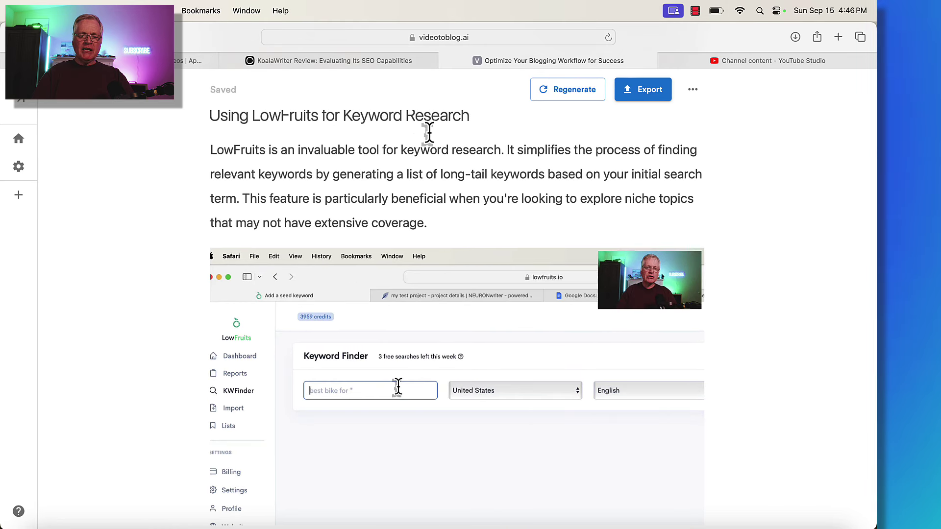
scroll(414, 126, "up", 2)
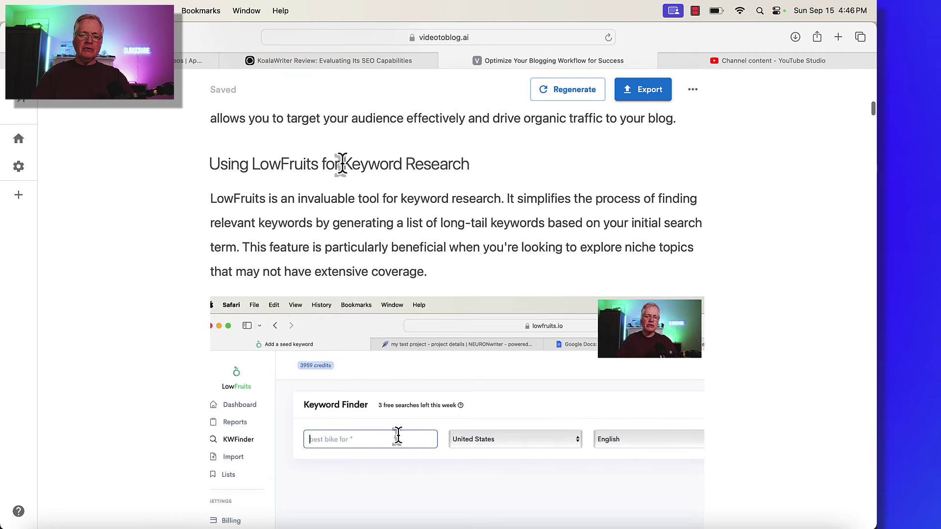
scroll(496, 190, "down", 1)
scroll(496, 190, "down", 10)
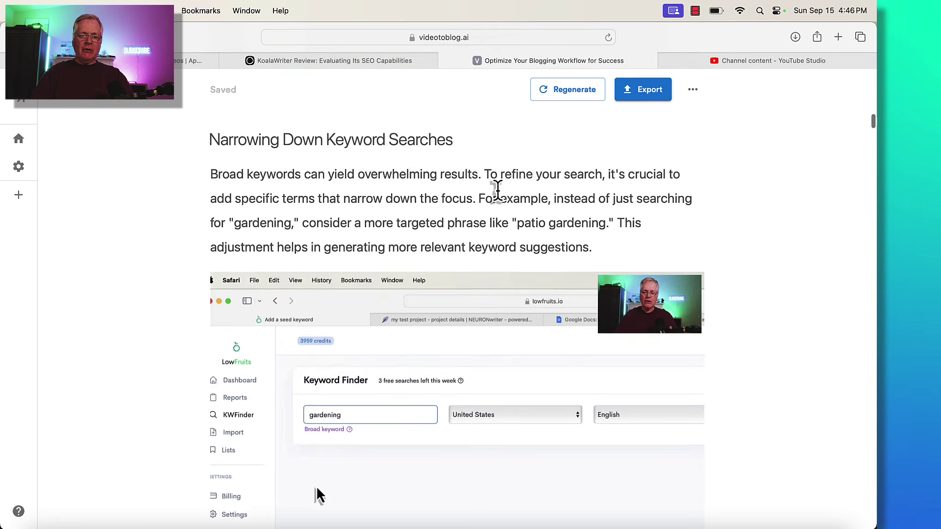
scroll(497, 190, "down", 4)
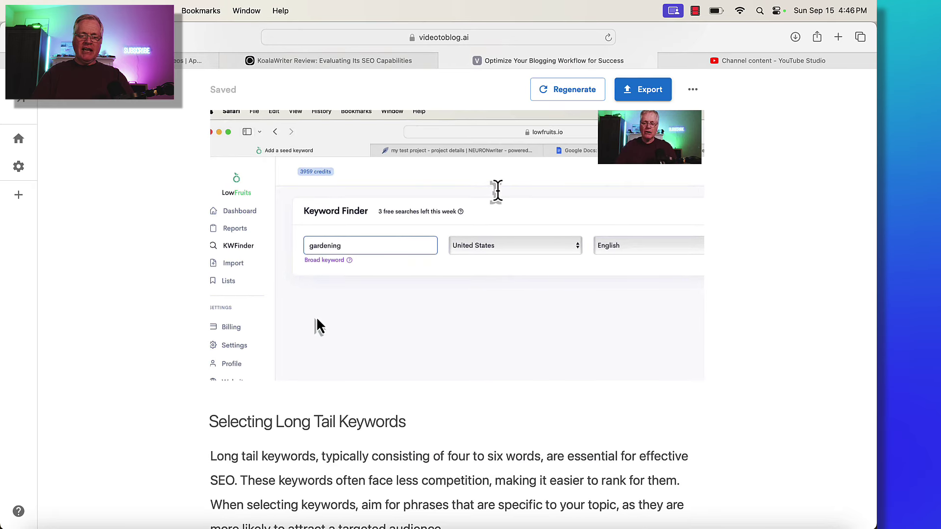
scroll(505, 334, "down", 1)
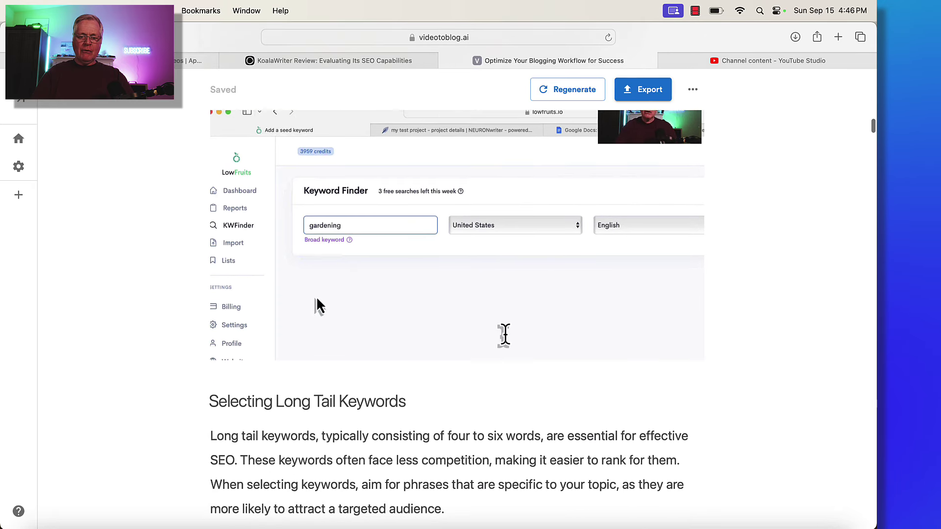
scroll(505, 335, "down", 5)
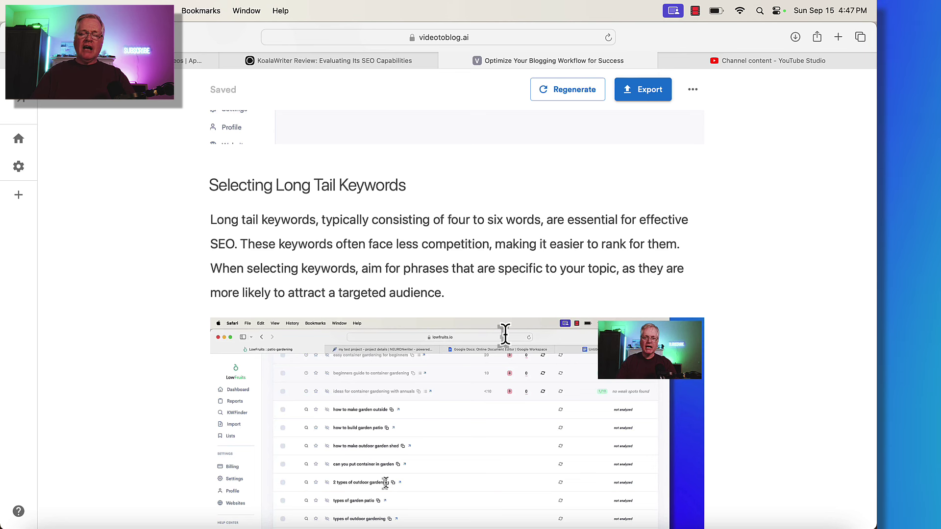
scroll(505, 334, "down", 2)
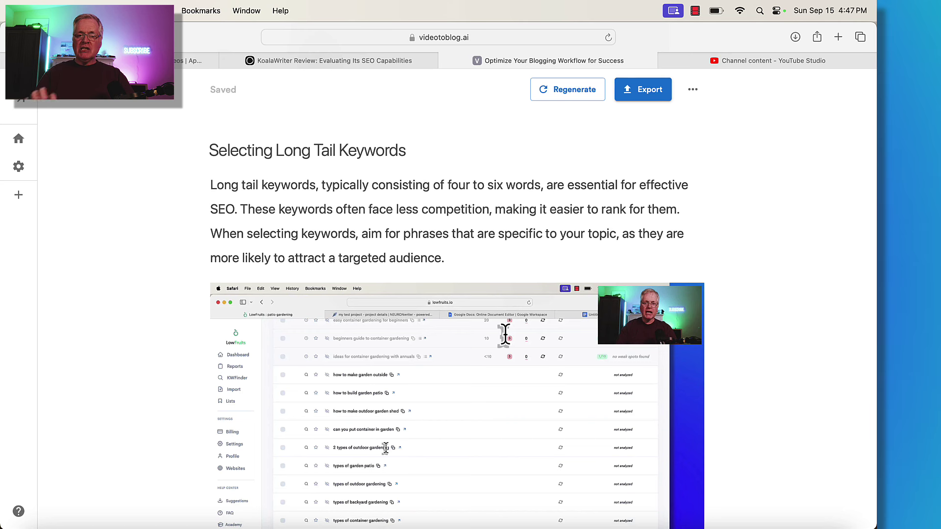
scroll(505, 335, "down", 8)
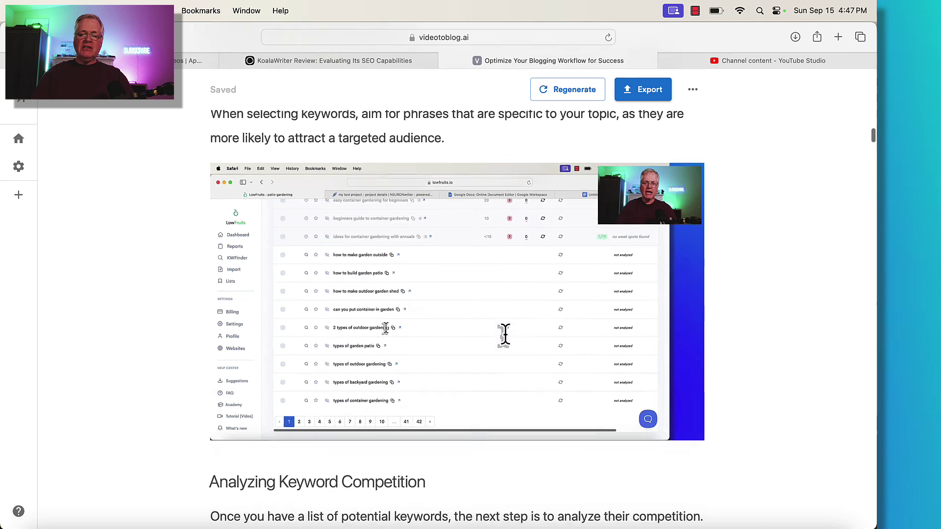
scroll(505, 335, "down", 5)
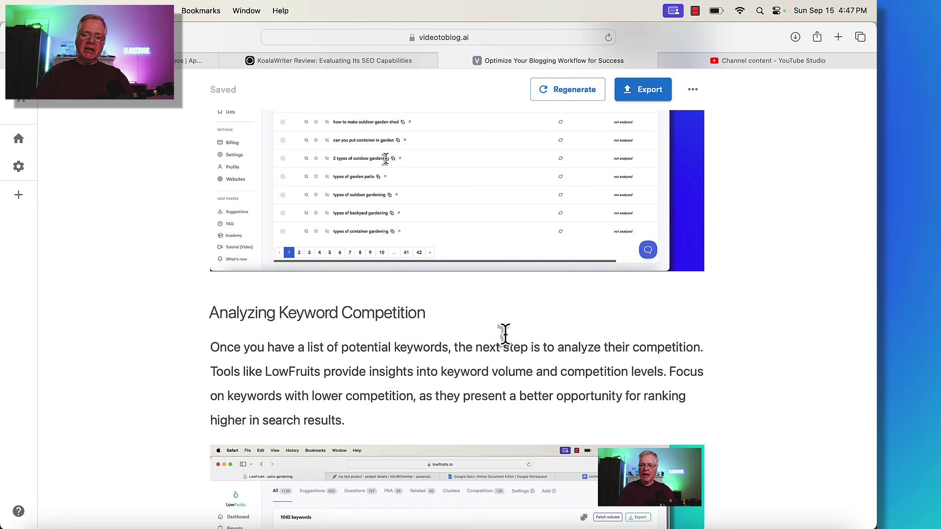
scroll(505, 334, "down", 3)
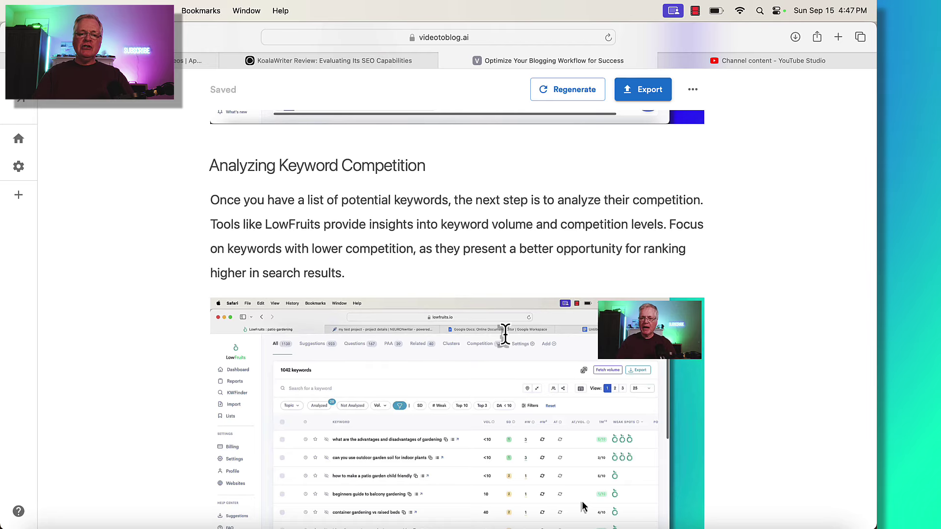
scroll(505, 333, "down", 10)
scroll(533, 358, "down", 12)
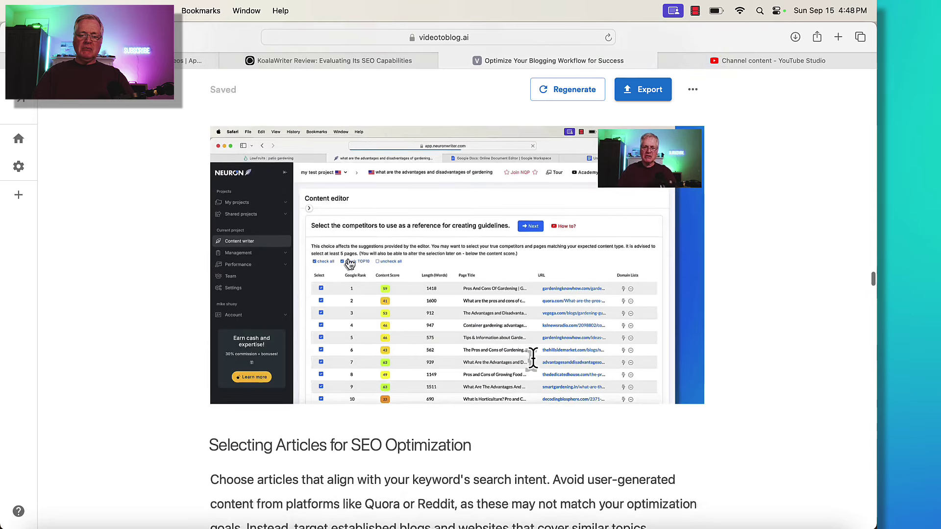
scroll(533, 358, "down", 10)
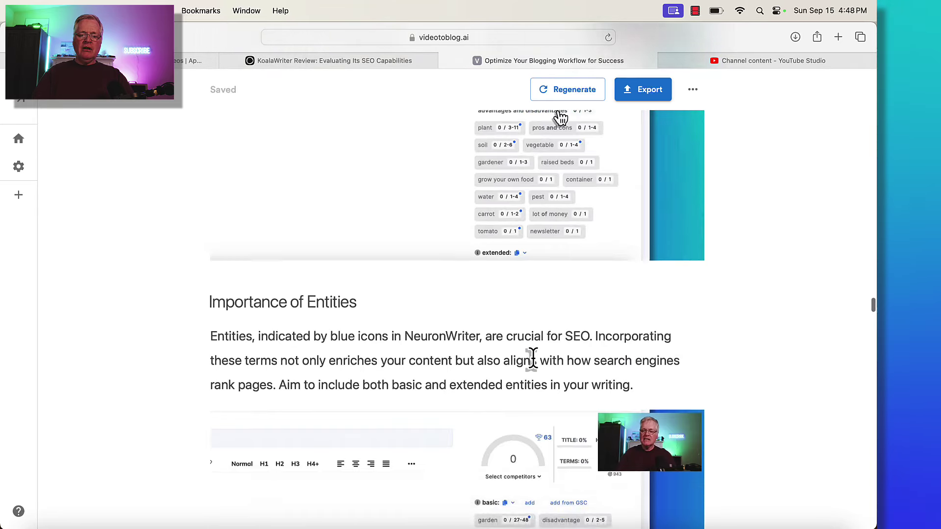
scroll(533, 358, "down", 3)
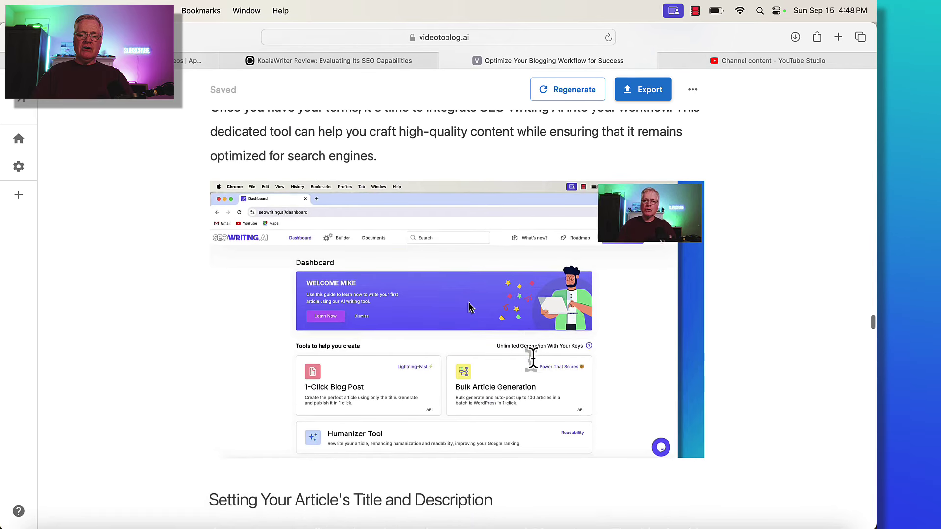
scroll(532, 357, "up", 1)
scroll(532, 361, "down", 2)
scroll(533, 358, "down", 10)
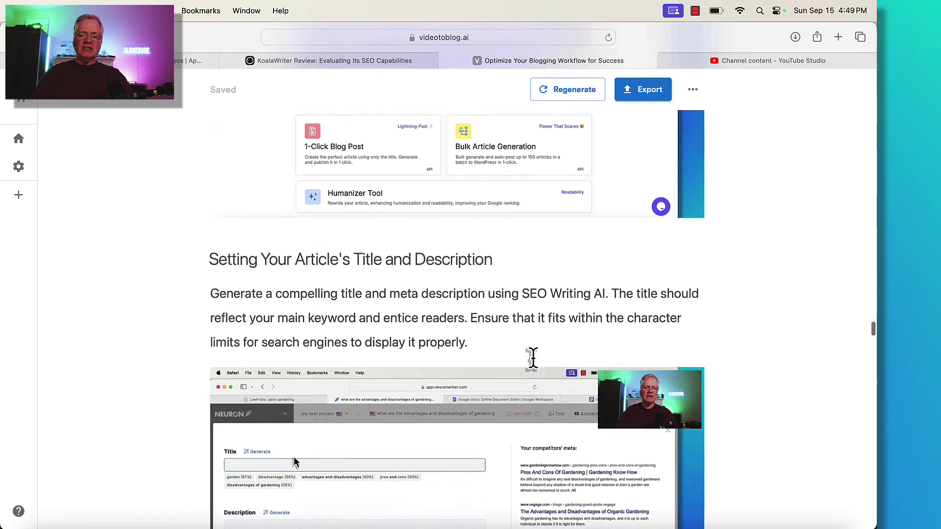
scroll(533, 357, "up", 4)
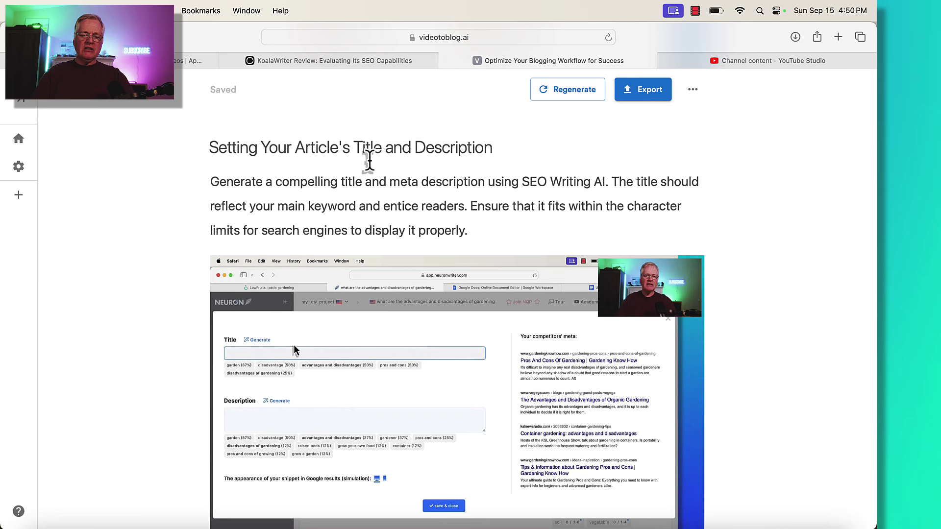
scroll(536, 325, "down", 1)
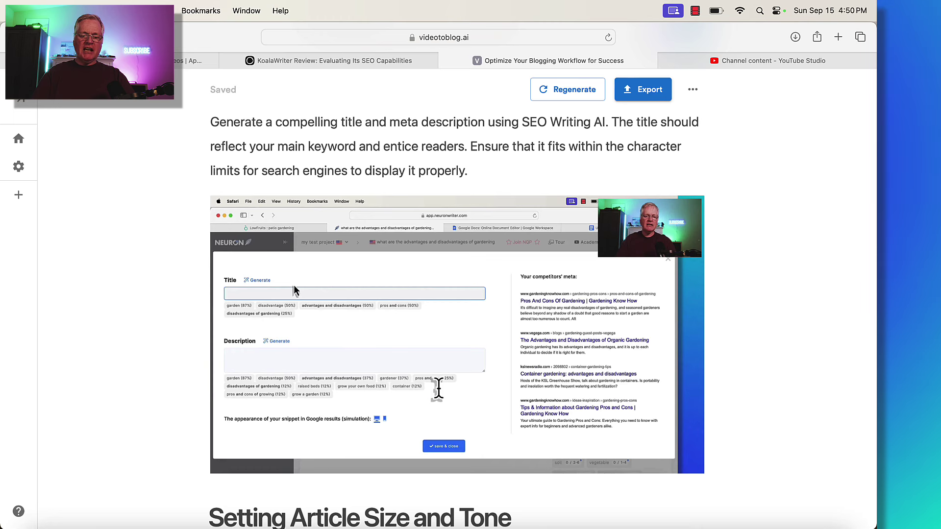
scroll(598, 384, "down", 1)
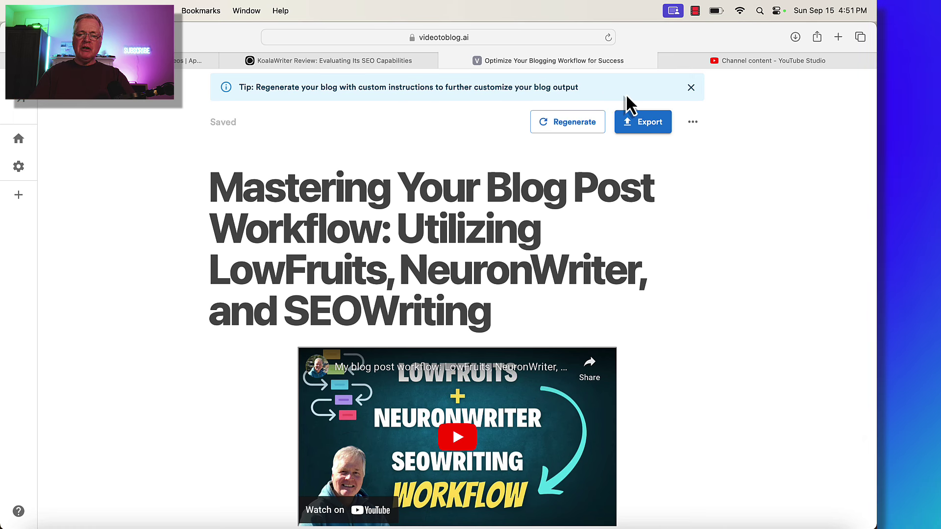
Dismiss the regenerate tip banner and bring up the article's tools list, including Content Analyzer.
left_click(691, 88)
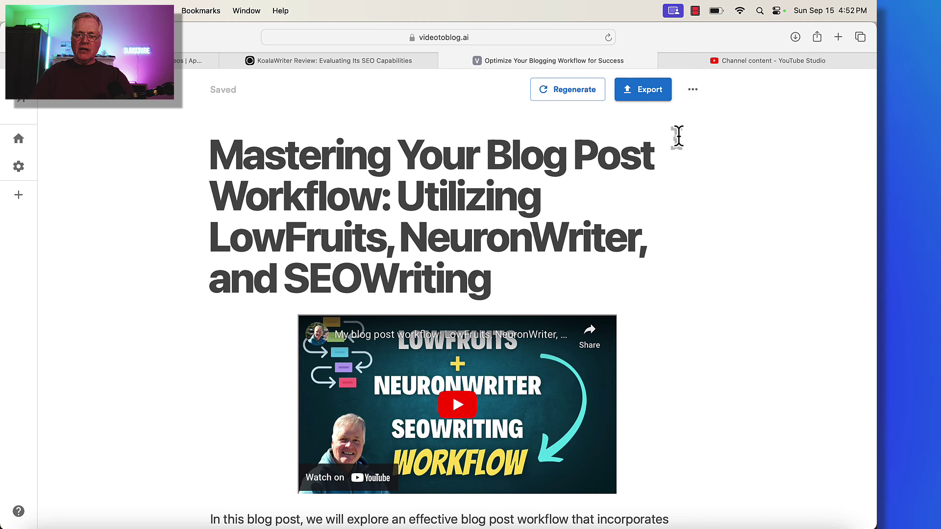
left_click(693, 90)
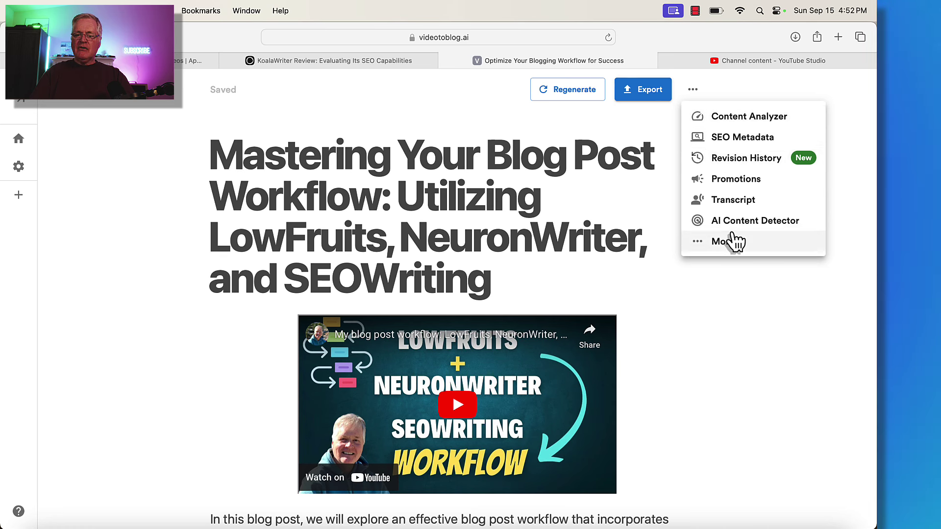
Run the content analysis and check the 94% Excellent score, 1713 words and AI-written flag.
left_click(740, 123)
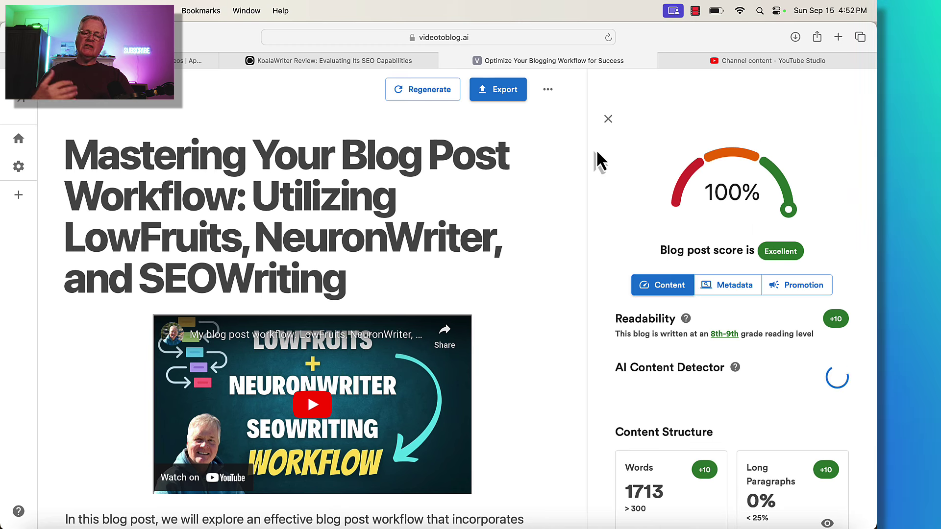
scroll(595, 149, "down", 1)
scroll(596, 149, "up", 1)
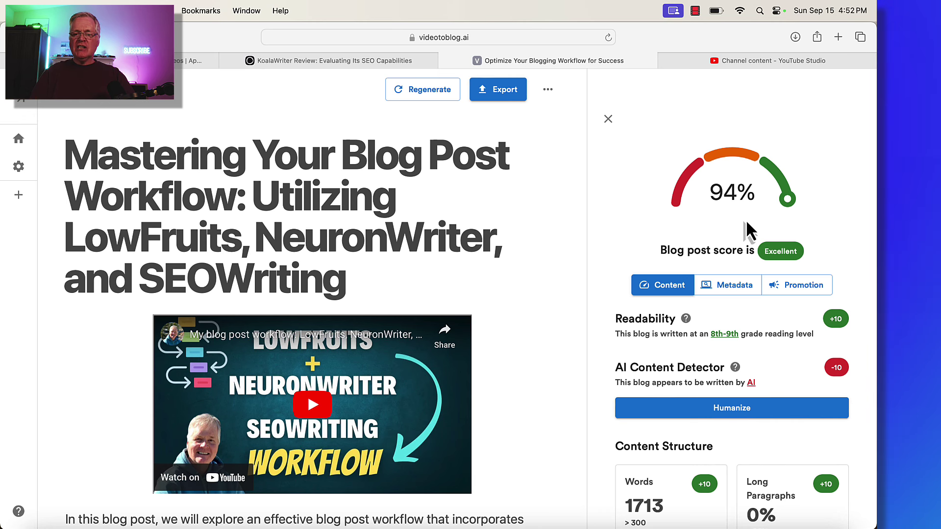
scroll(766, 242, "down", 2)
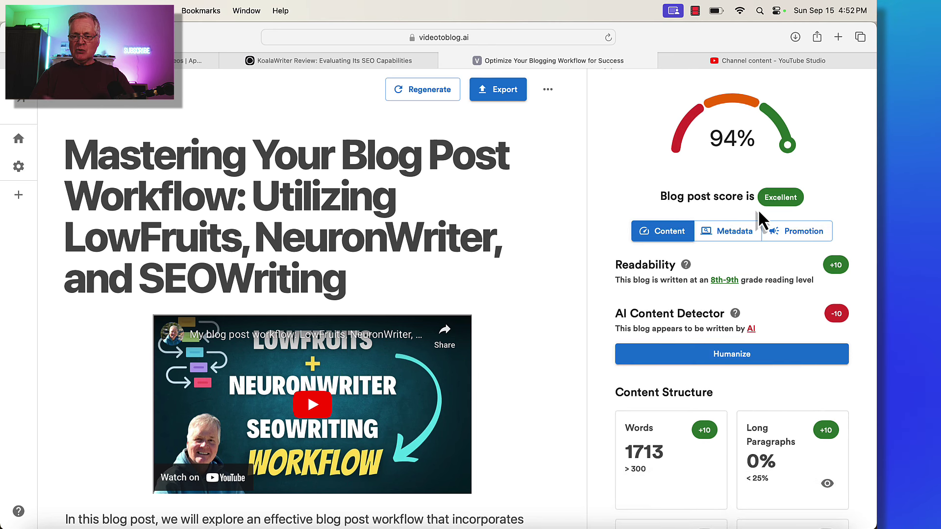
scroll(758, 213, "down", 3)
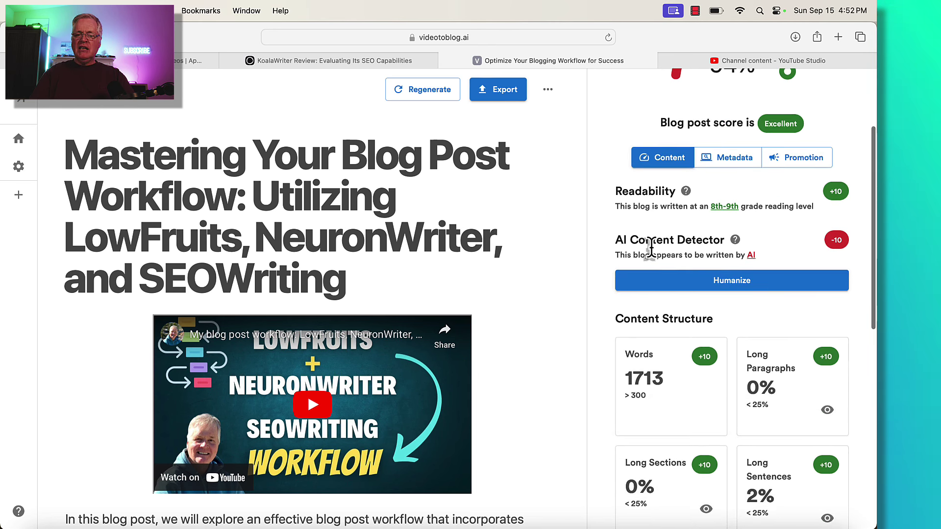
scroll(725, 317, "down", 1)
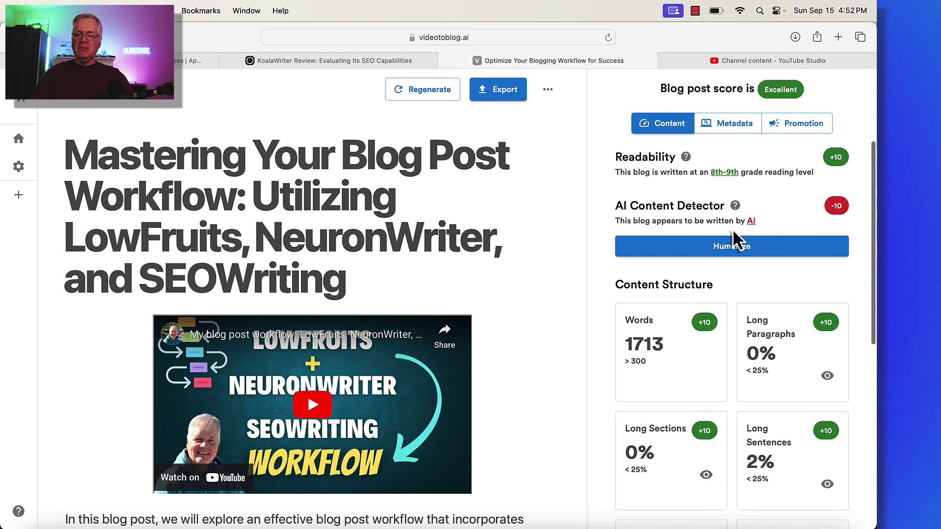
mouse_move(750, 227)
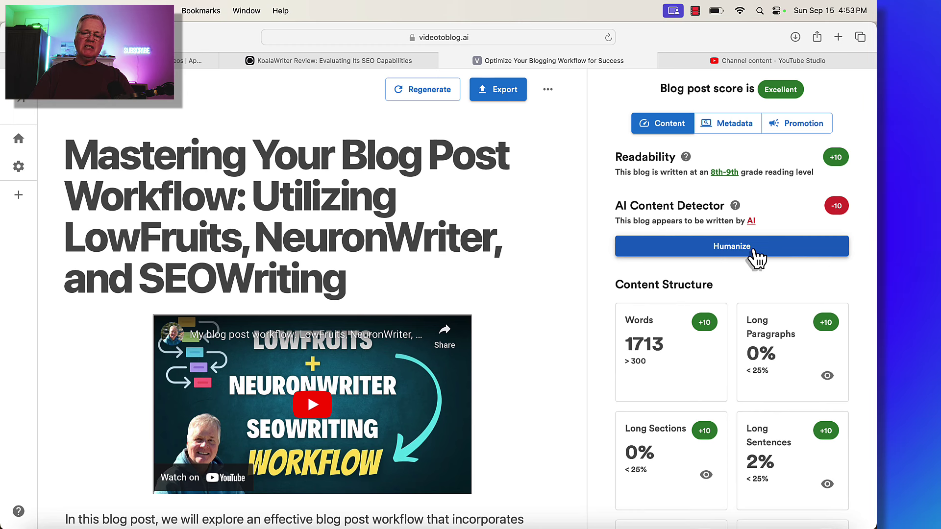
scroll(755, 256, "up", 1)
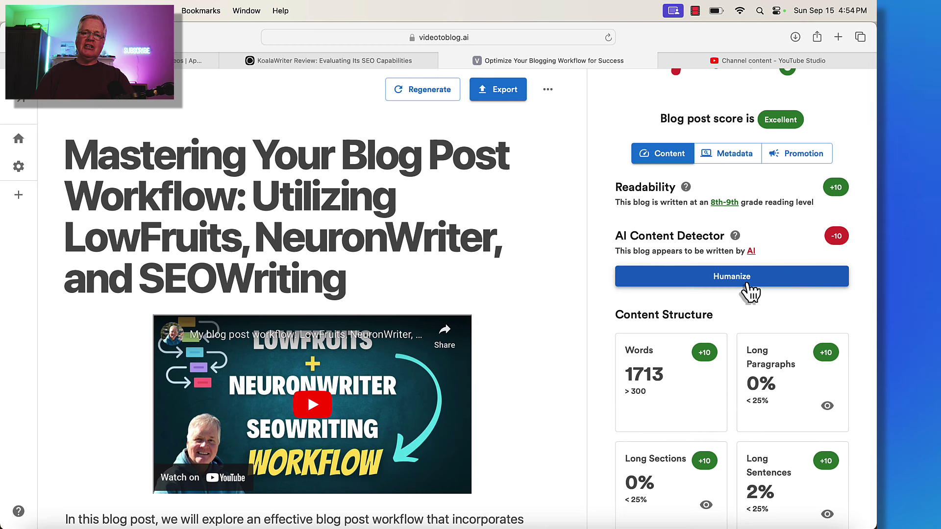
scroll(749, 292, "down", 2)
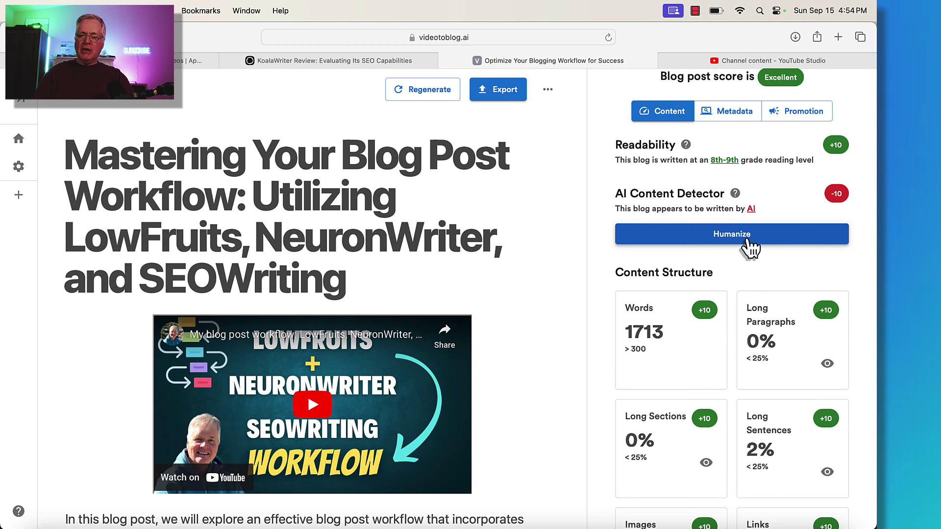
scroll(749, 247, "down", 1)
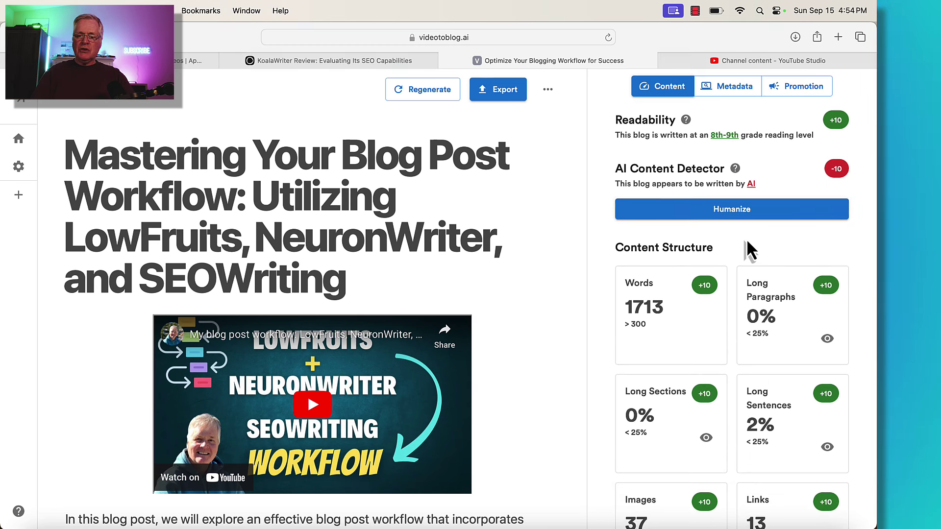
scroll(747, 241, "down", 4)
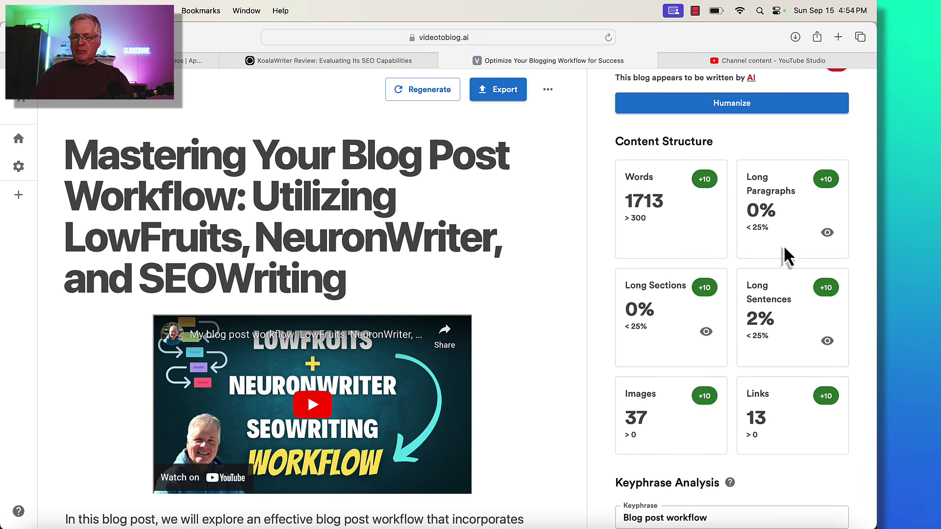
scroll(785, 249, "down", 5)
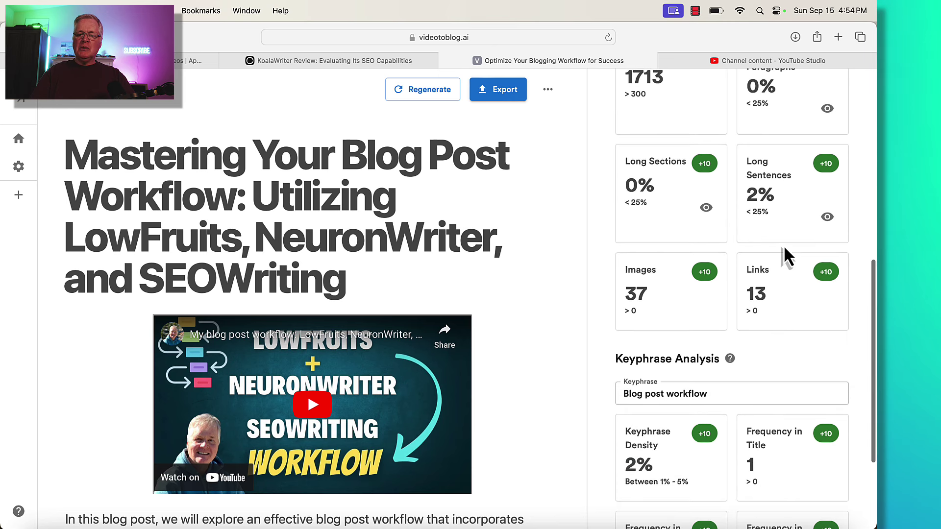
scroll(671, 222, "down", 3)
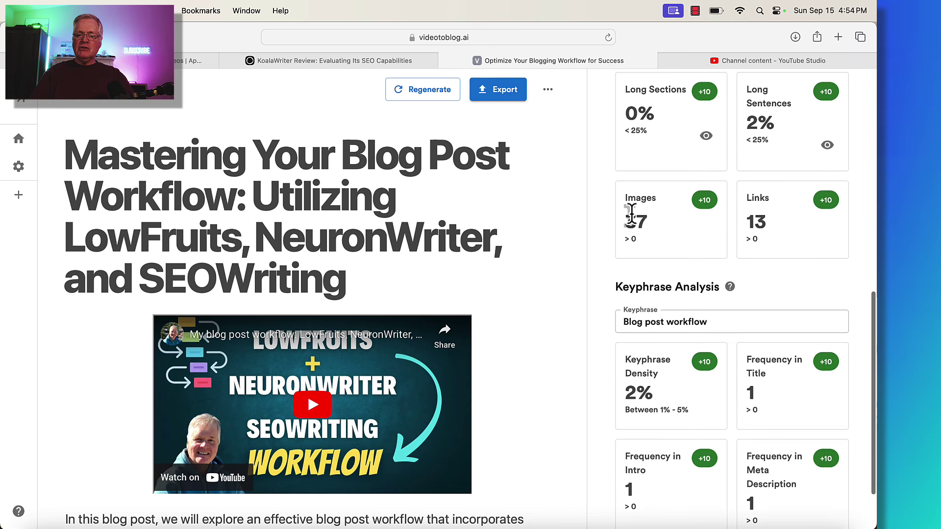
scroll(812, 235, "down", 3)
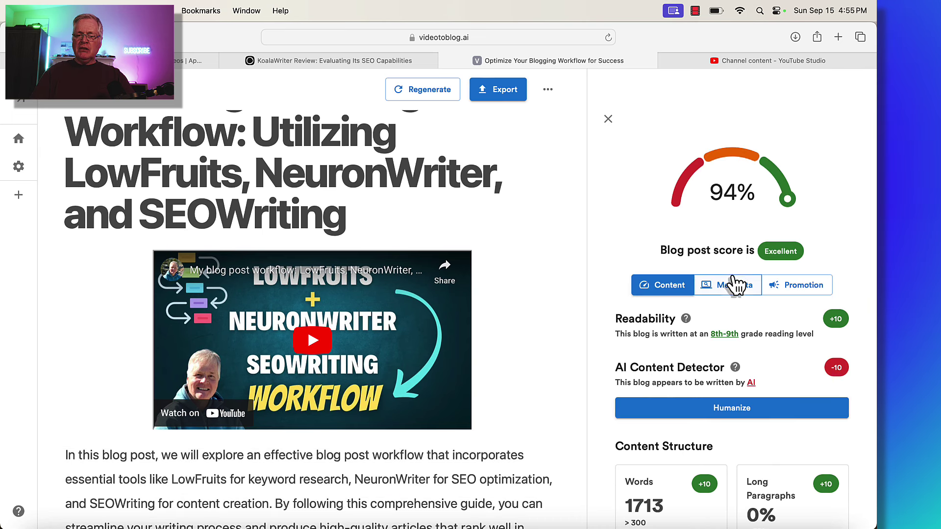
Review the metadata: meta title 'Optimize Your Blogging Workflow for Success', 141-character description, slug and tags.
left_click(735, 287)
scroll(742, 314, "down", 5)
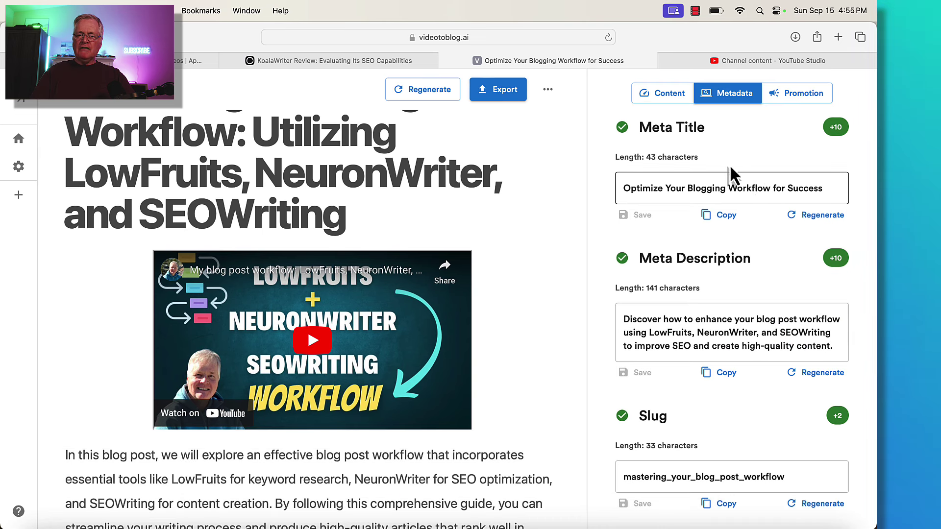
scroll(664, 267, "down", 3)
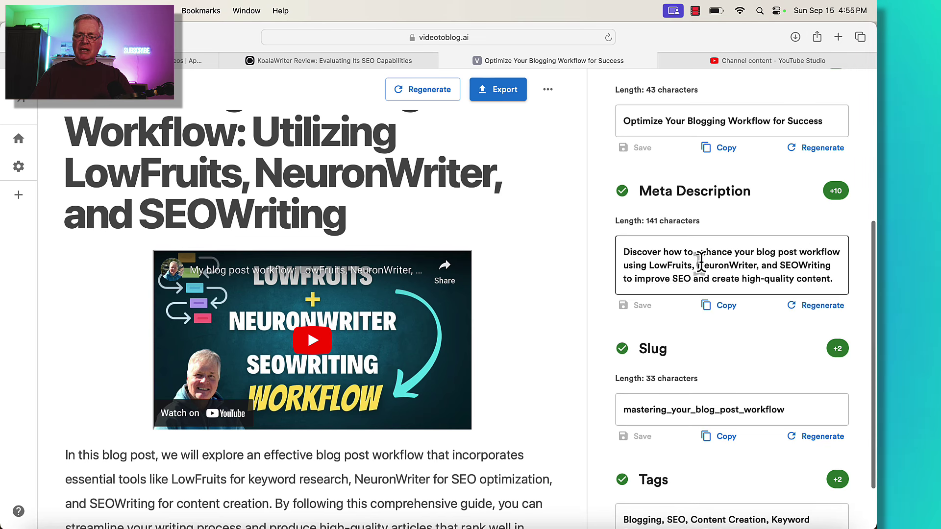
scroll(737, 270, "down", 3)
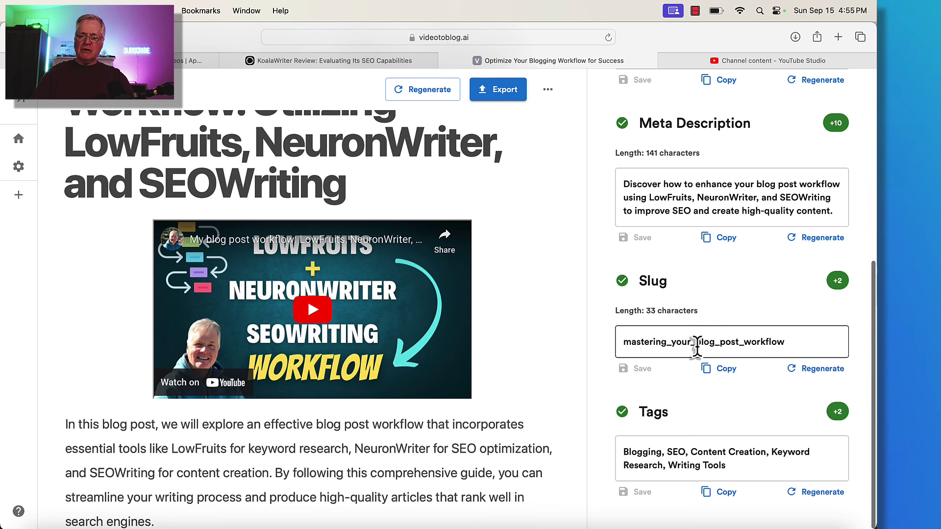
scroll(697, 346, "down", 4)
scroll(768, 430, "down", 2)
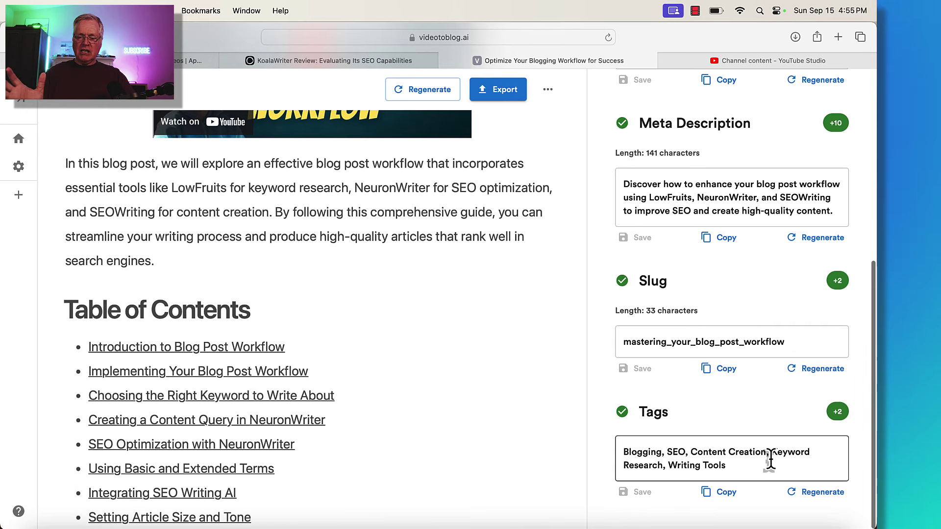
scroll(770, 461, "up", 10)
scroll(752, 296, "up", 5)
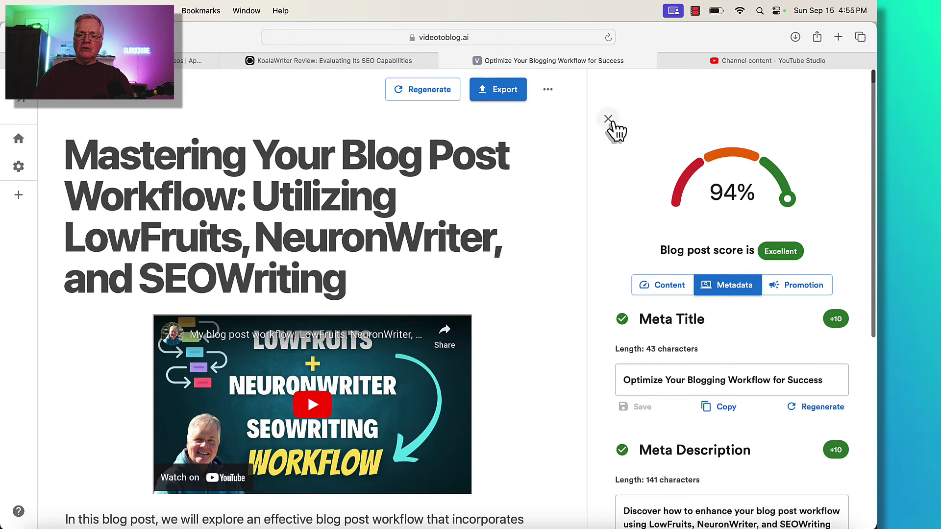
Close the score panel and check the revision history's single 9/15/24 4:45:59 pm revision.
left_click(609, 126)
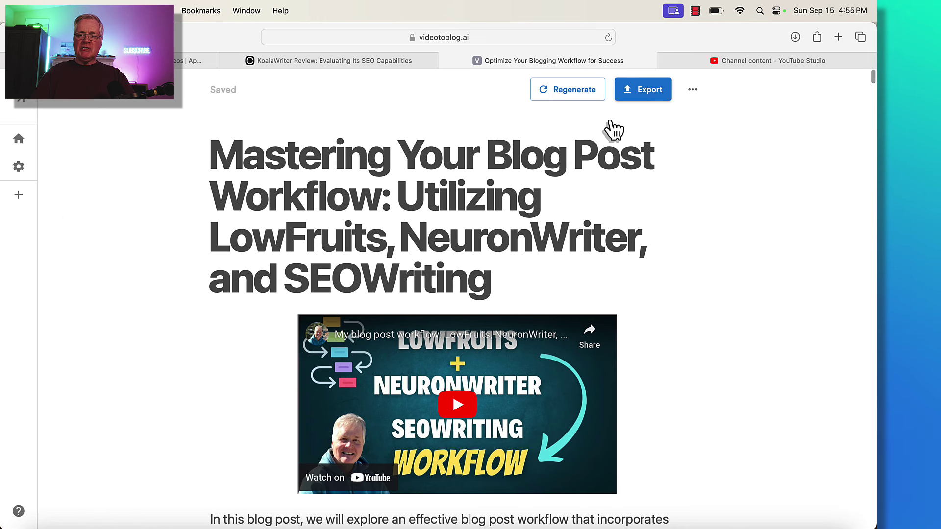
left_click(692, 90)
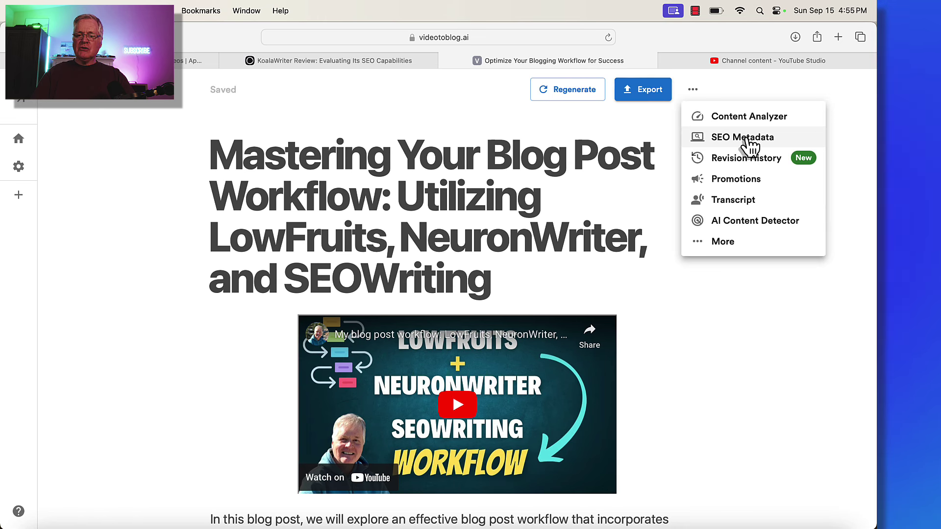
left_click(737, 162)
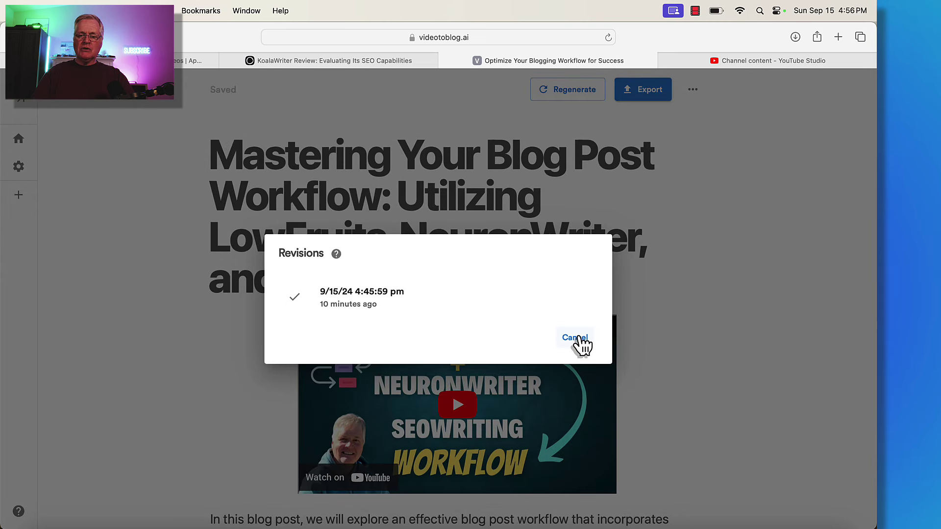
left_click(576, 337)
left_click(692, 89)
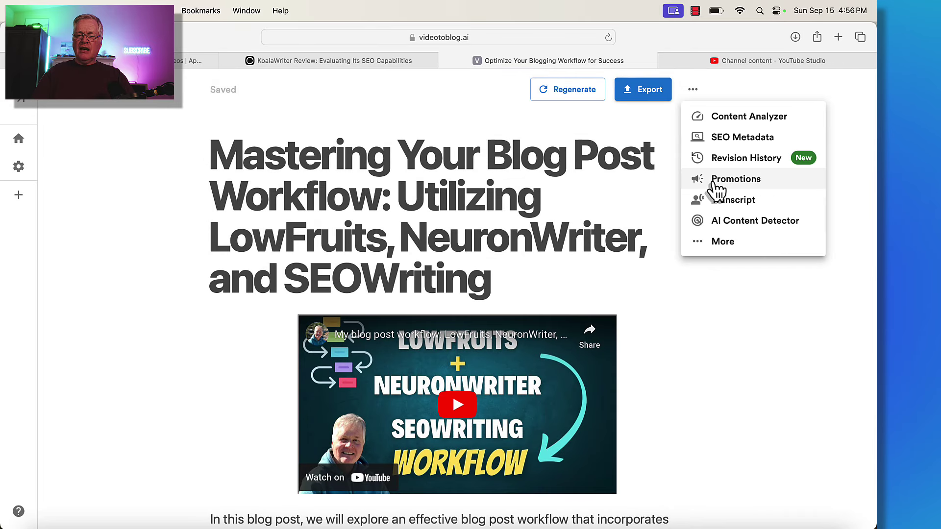
left_click(736, 181)
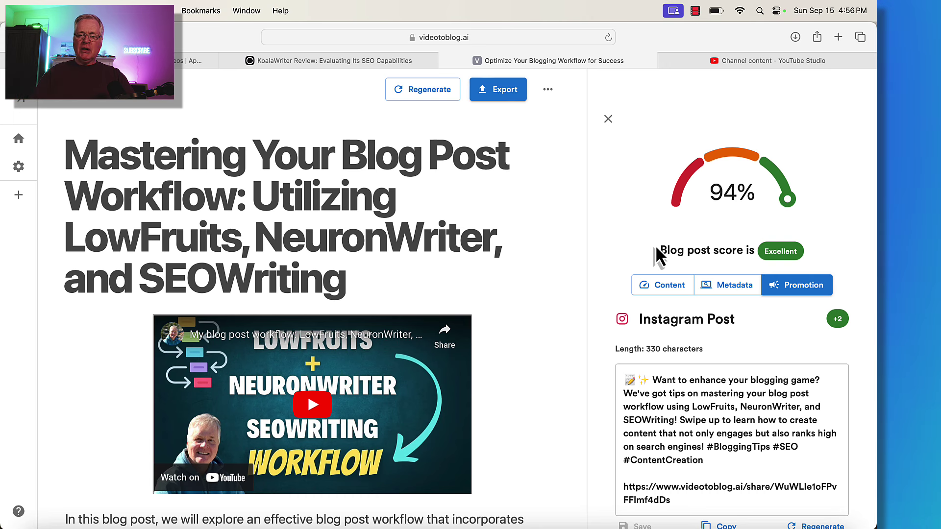
scroll(764, 332, "down", 1)
scroll(763, 330, "down", 5)
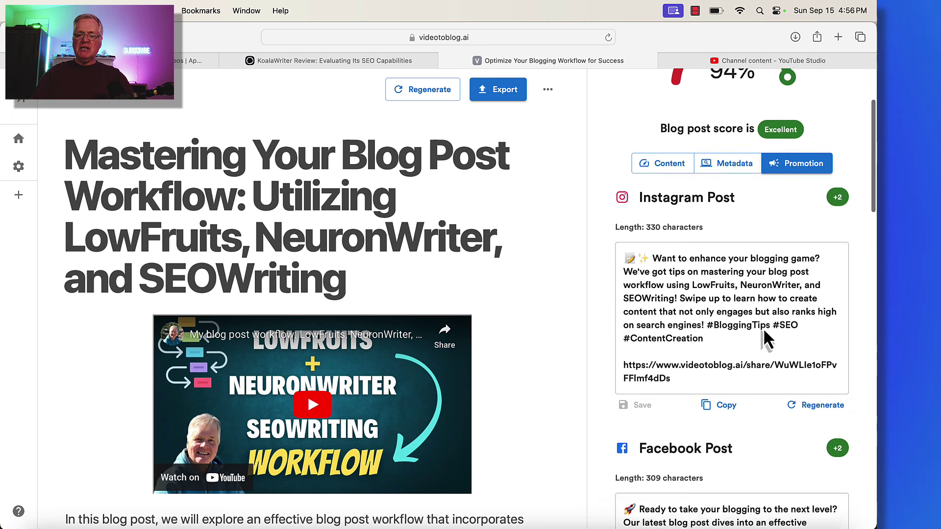
scroll(763, 328, "down", 1)
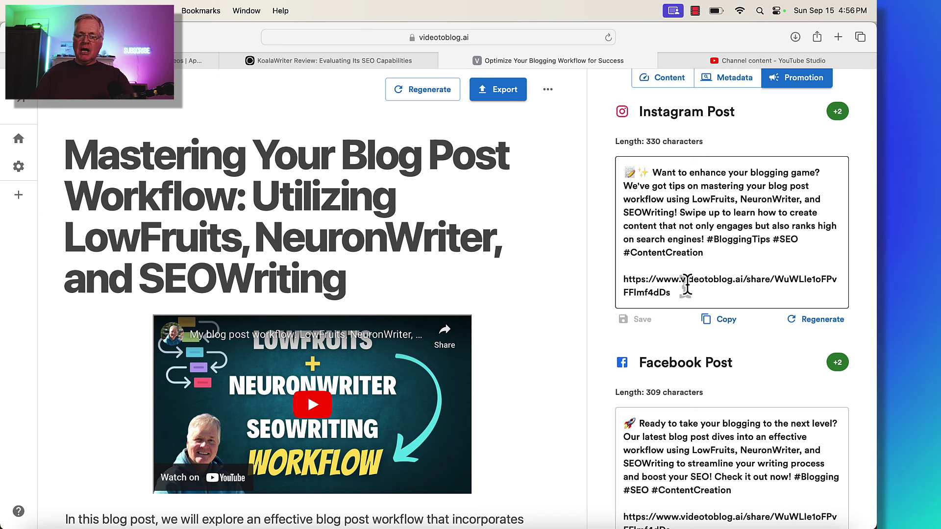
scroll(688, 284, "down", 5)
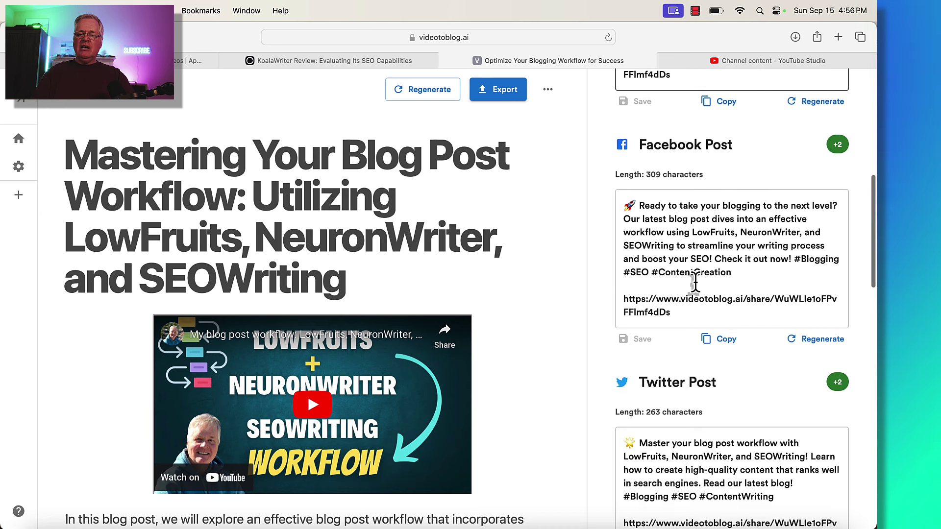
scroll(693, 279, "down", 2)
scroll(726, 254, "up", 1)
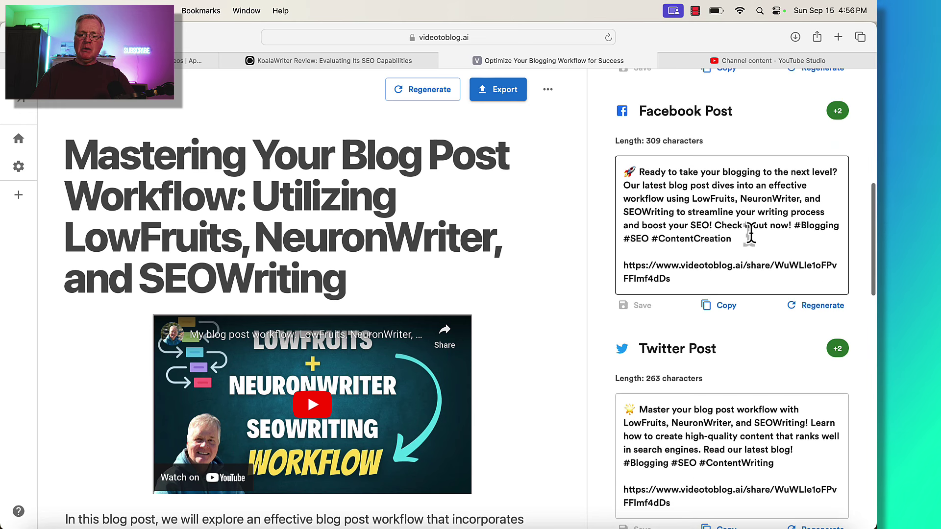
scroll(750, 233, "down", 8)
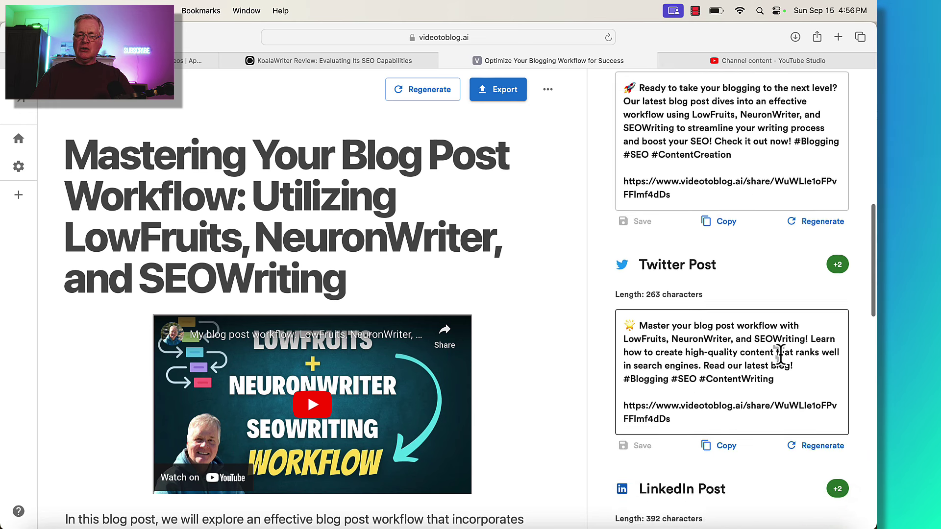
scroll(779, 356, "down", 10)
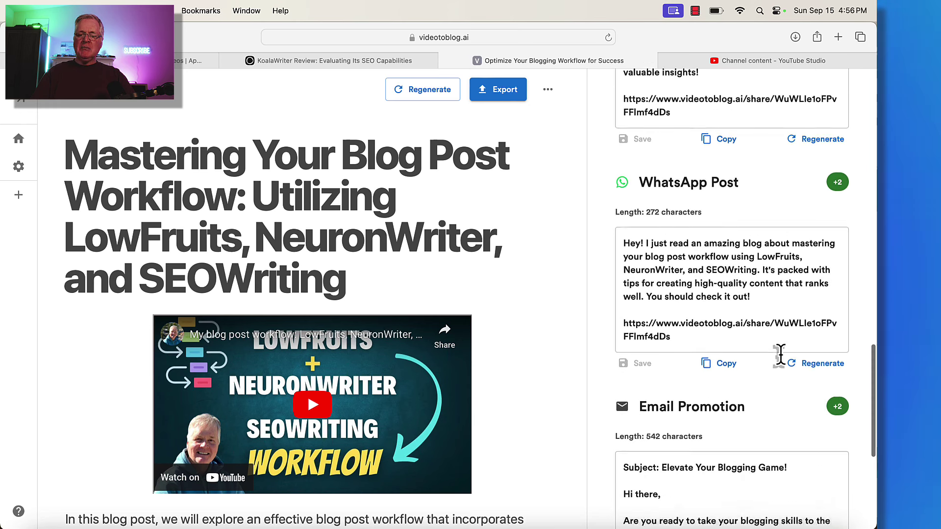
scroll(779, 355, "down", 3)
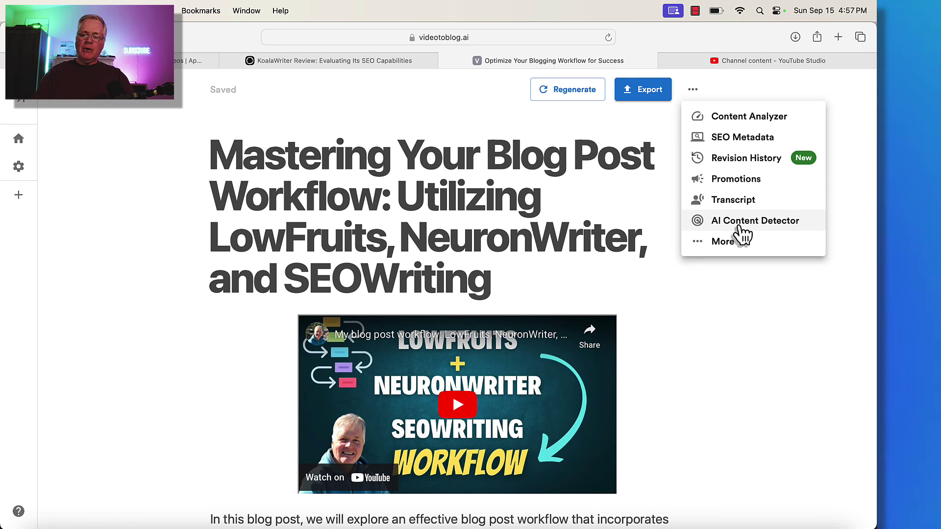
View the article's More options and dismiss the tip dialog.
left_click(741, 239)
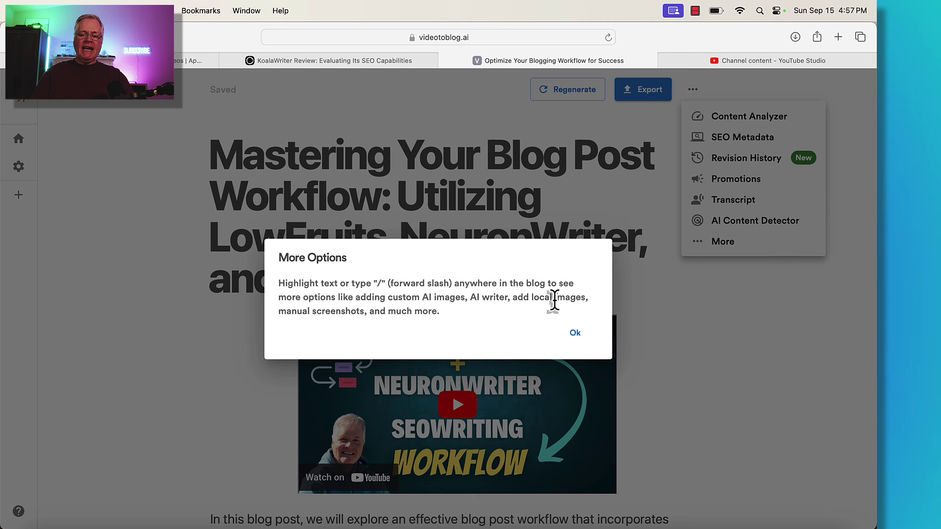
left_click(577, 337)
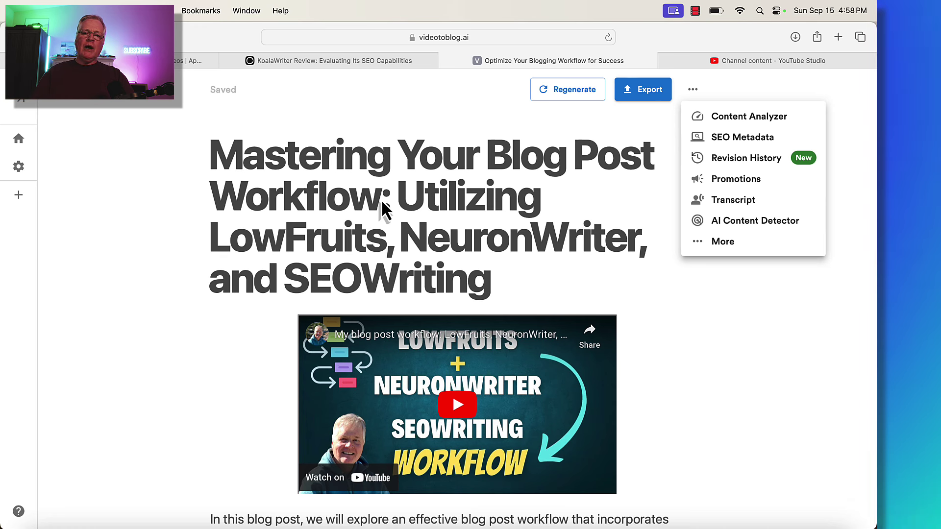
Return to My Blogs, listing the workflow post at 2067 words and an 8-minute read.
left_click(18, 166)
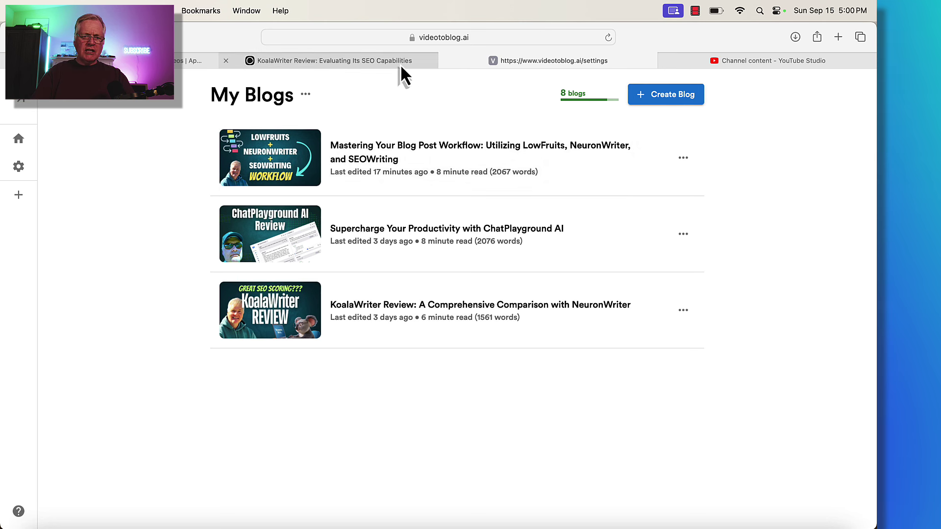
Switch to the AppSumo Video To Blog deal page and scroll back to its top.
left_click(113, 60)
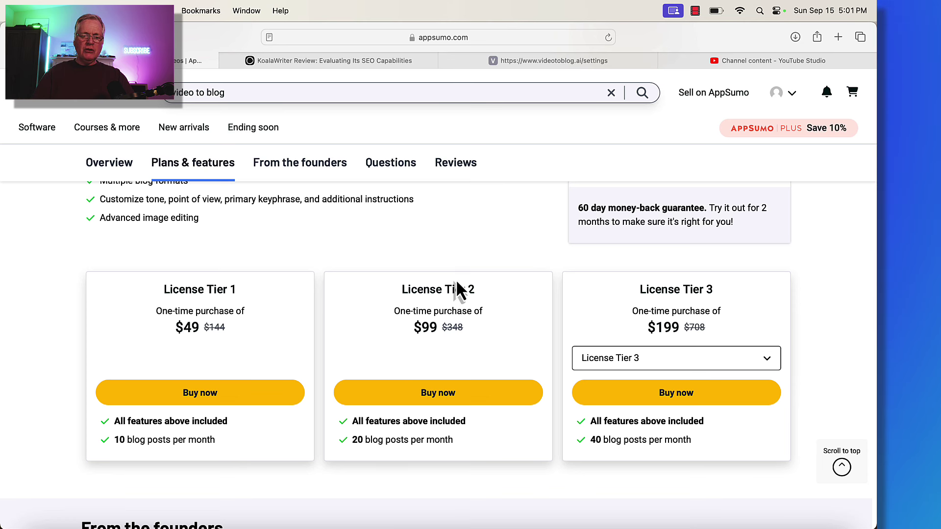
scroll(455, 279, "up", 10)
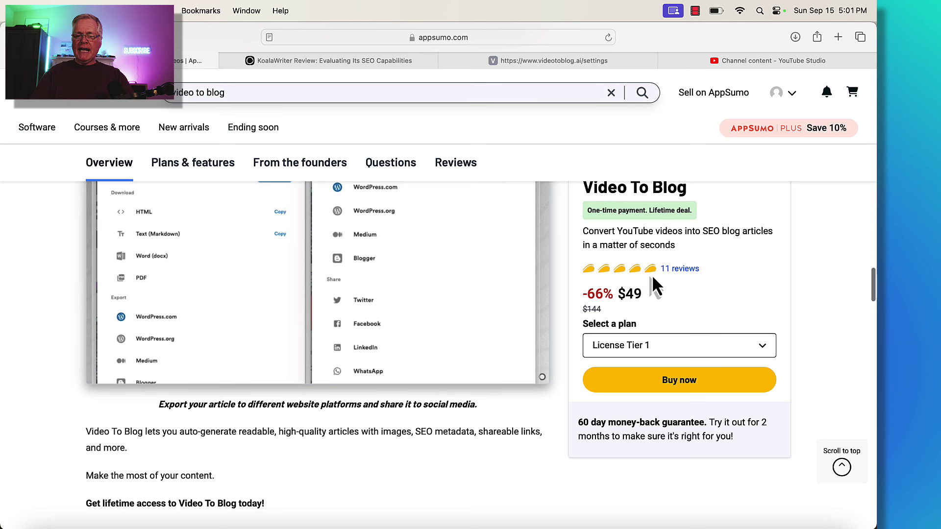
scroll(542, 265, "up", 5)
scroll(545, 291, "up", 5)
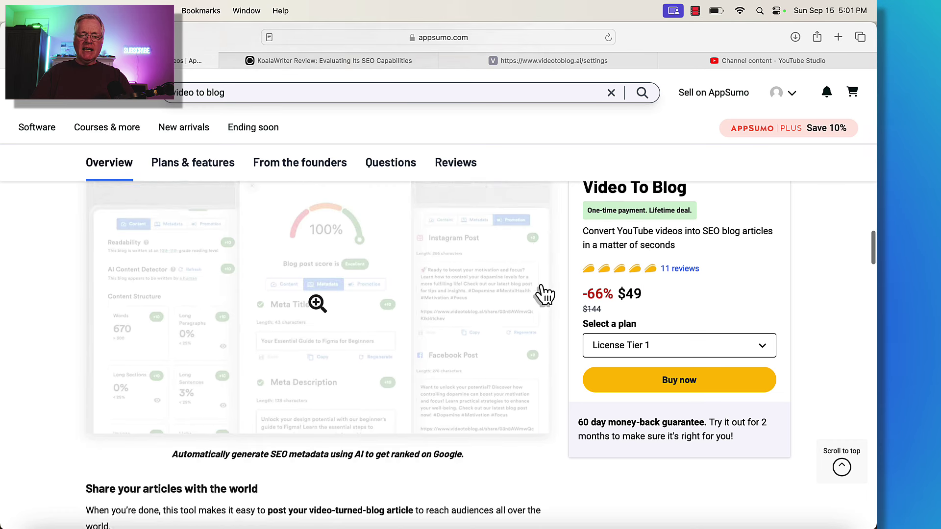
Jump to the deal's Questions section and browse the 82 buyer questions.
left_click(690, 270)
scroll(474, 280, "down", 3)
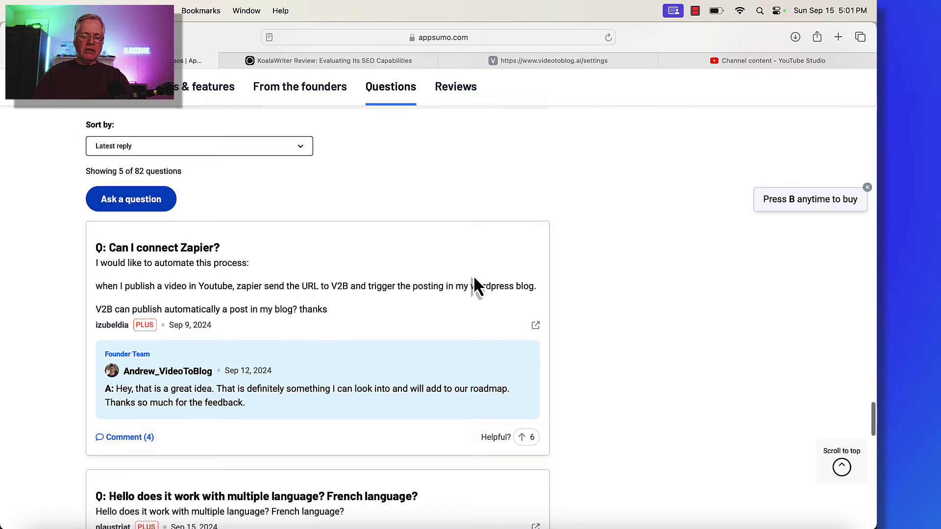
scroll(474, 279, "up", 2)
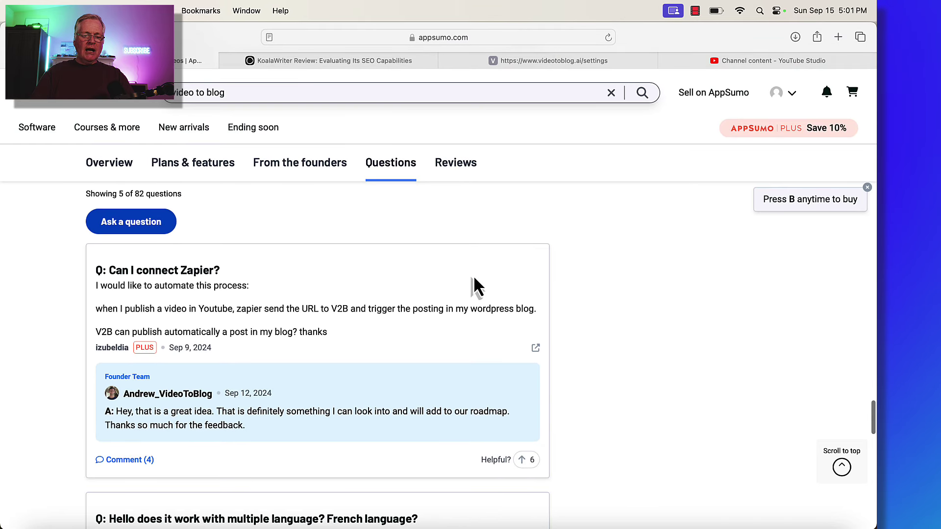
scroll(416, 309, "down", 3)
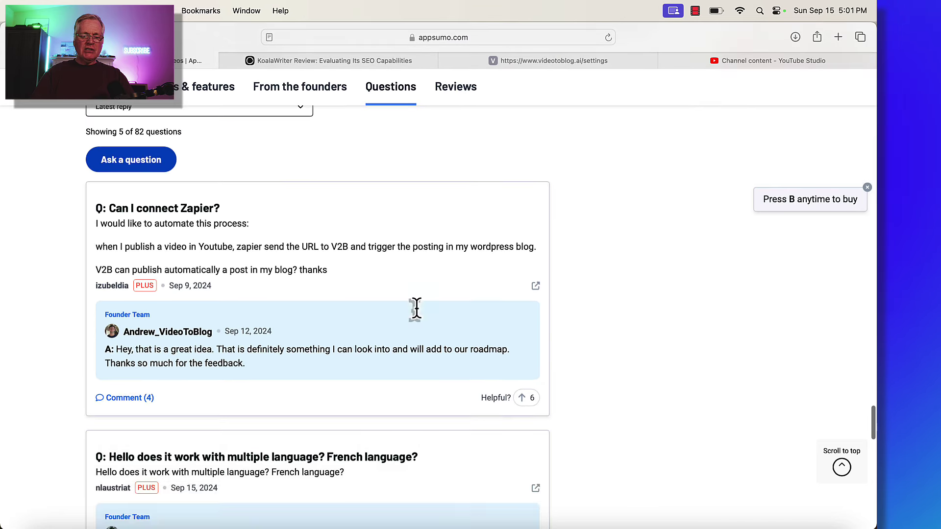
scroll(415, 309, "down", 4)
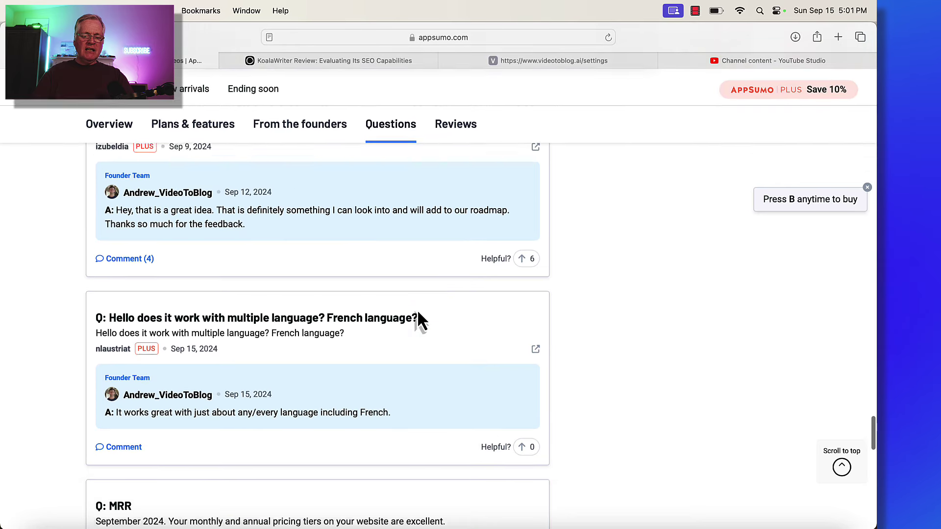
scroll(417, 309, "down", 3)
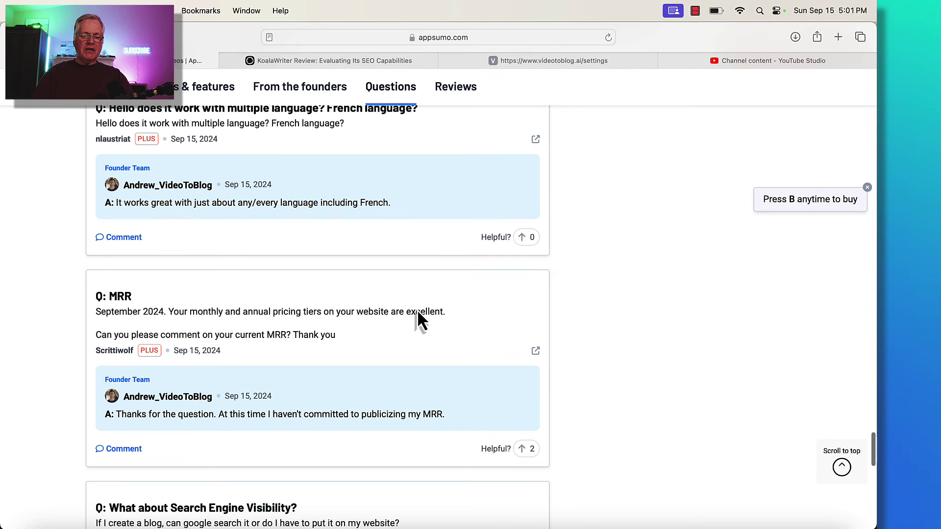
scroll(416, 309, "up", 2)
scroll(416, 308, "up", 6)
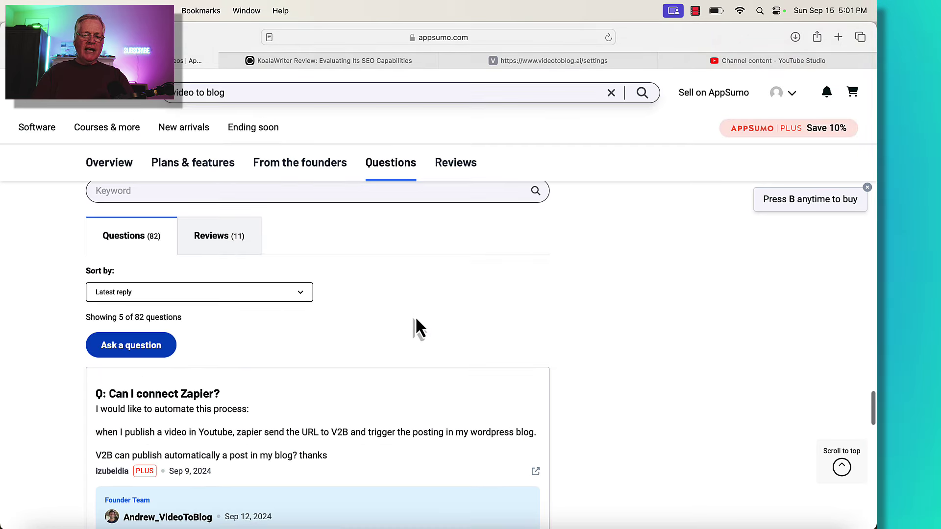
Show the deal's 11 five-taco reviews, read through them, and return to the page top.
left_click(456, 164)
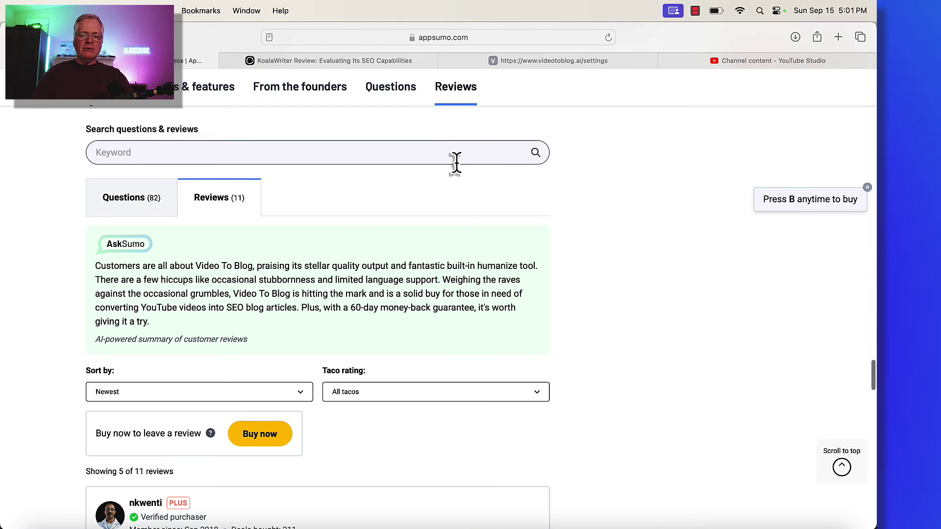
scroll(516, 338, "down", 8)
scroll(516, 337, "down", 6)
scroll(515, 338, "down", 8)
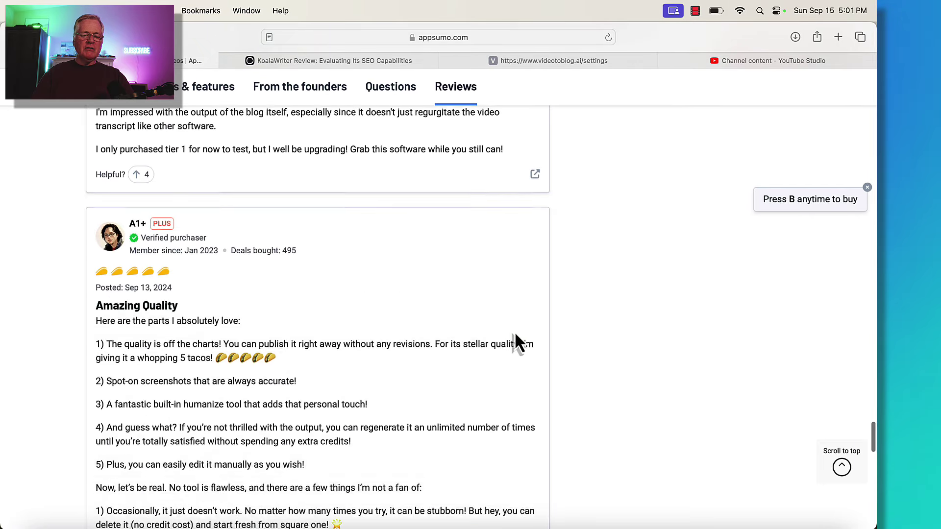
scroll(513, 334, "down", 10)
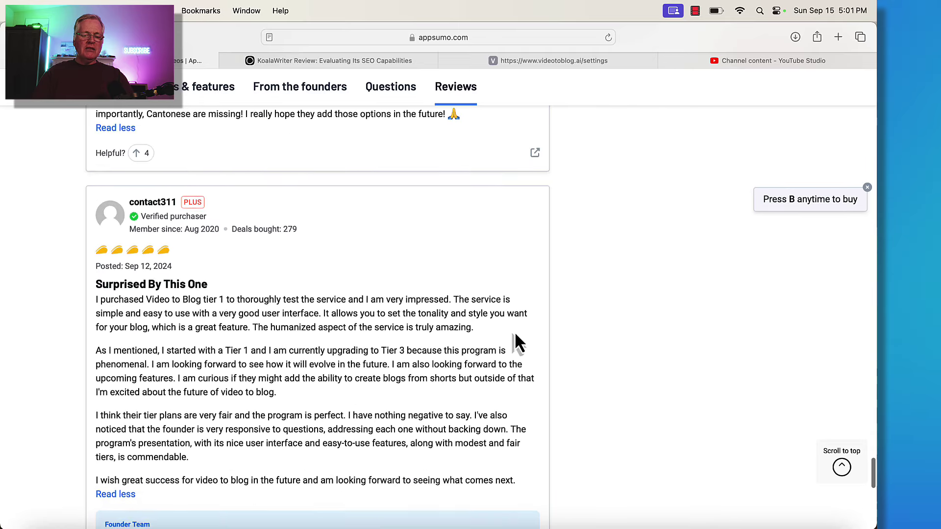
scroll(513, 332, "down", 7)
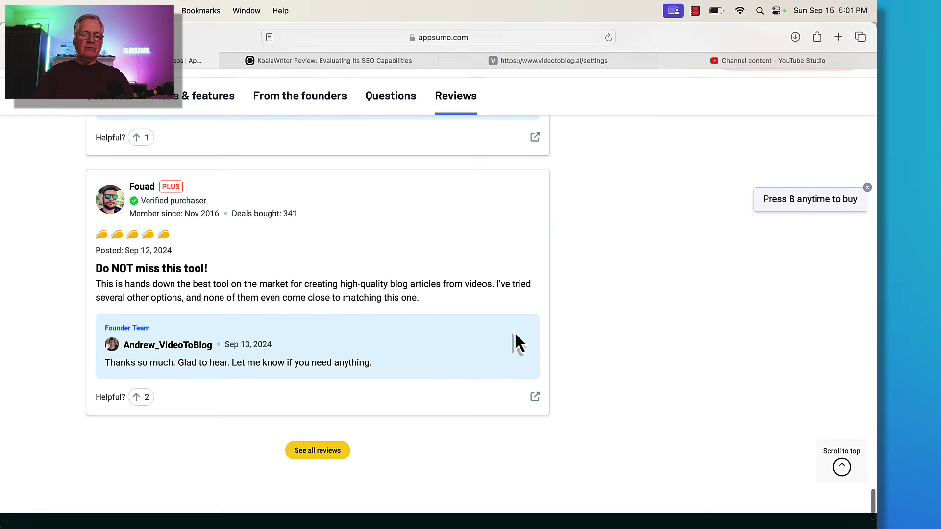
scroll(516, 337, "up", 20)
scroll(514, 335, "up", 10)
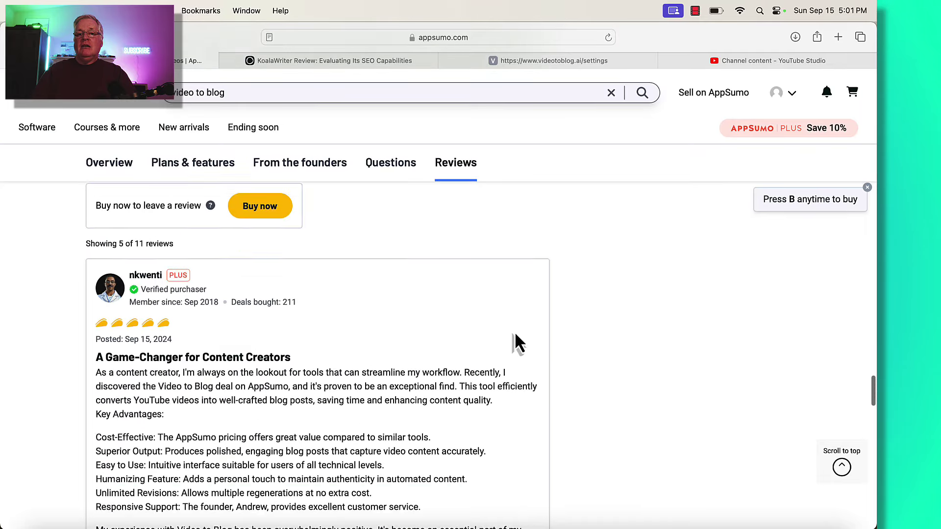
scroll(516, 338, "up", 15)
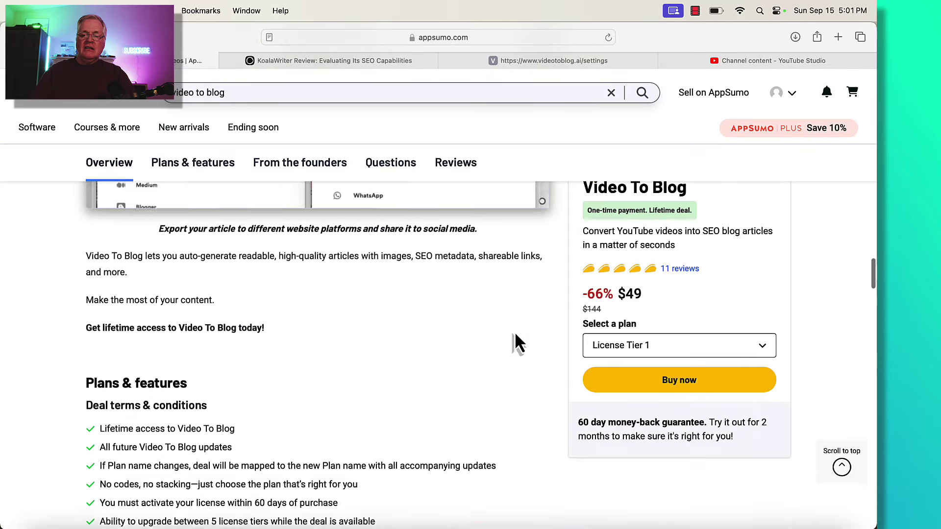
scroll(514, 332, "up", 10)
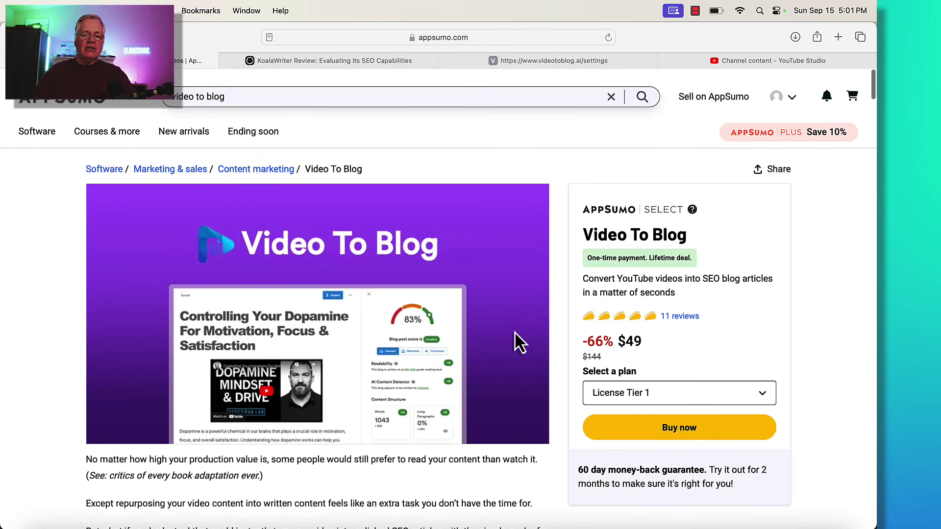
mouse_move(516, 335)
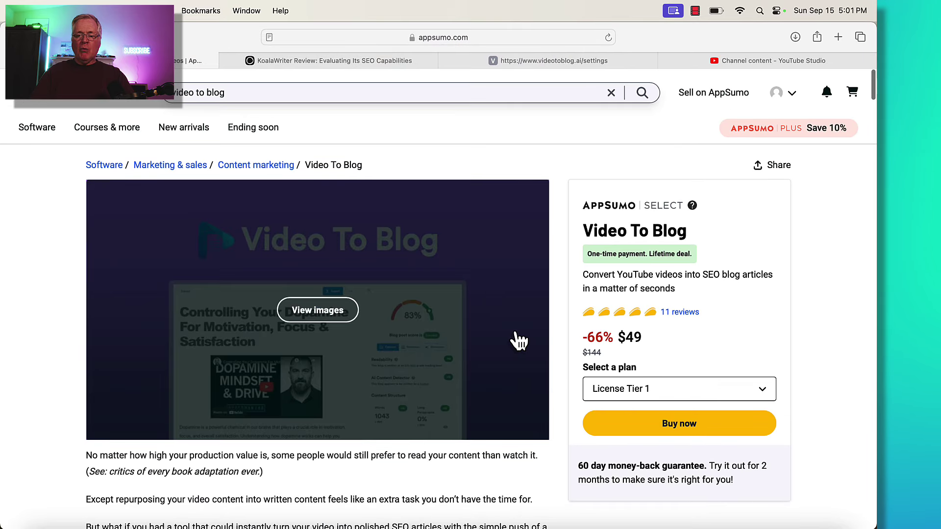